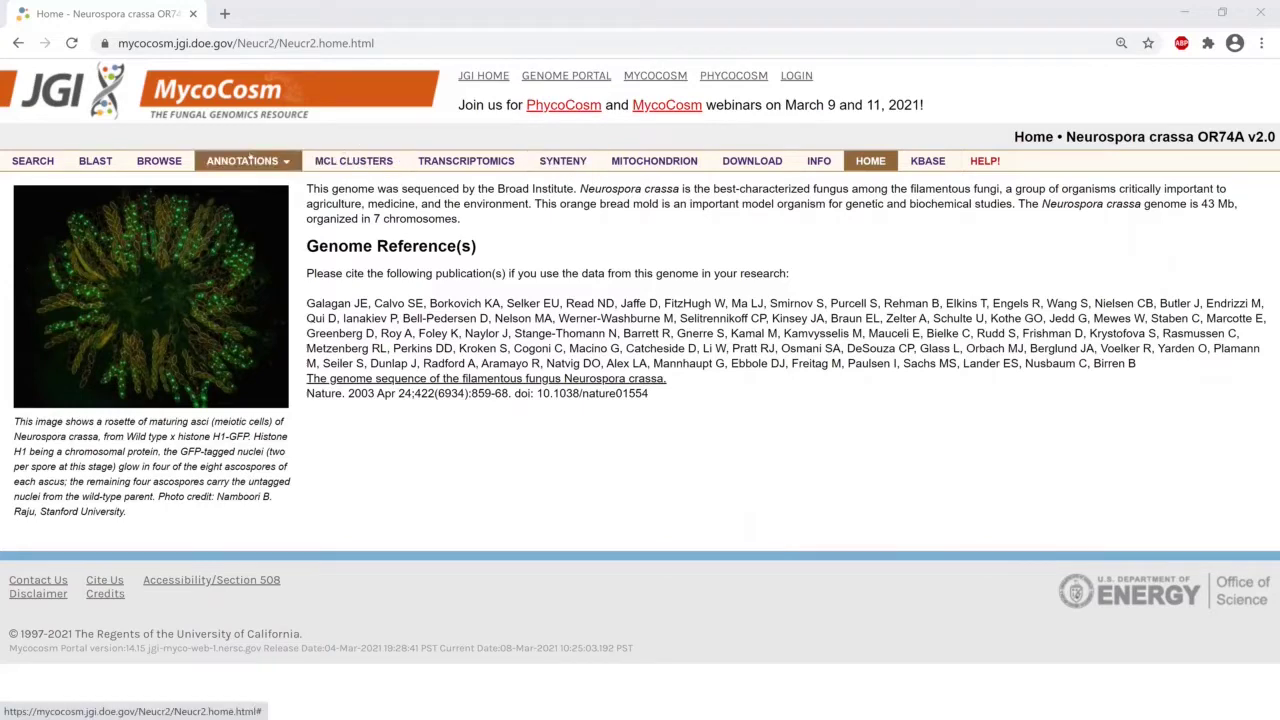
Step: Open the synteny viewer and compare Neurospora crassa with Neurospora hispaniola FGSC 10403 v1.0 (Neuhi1), reviewing the genome, chromosome and comparison panels
{"action": "left_click", "coordinate": [549, 163]}
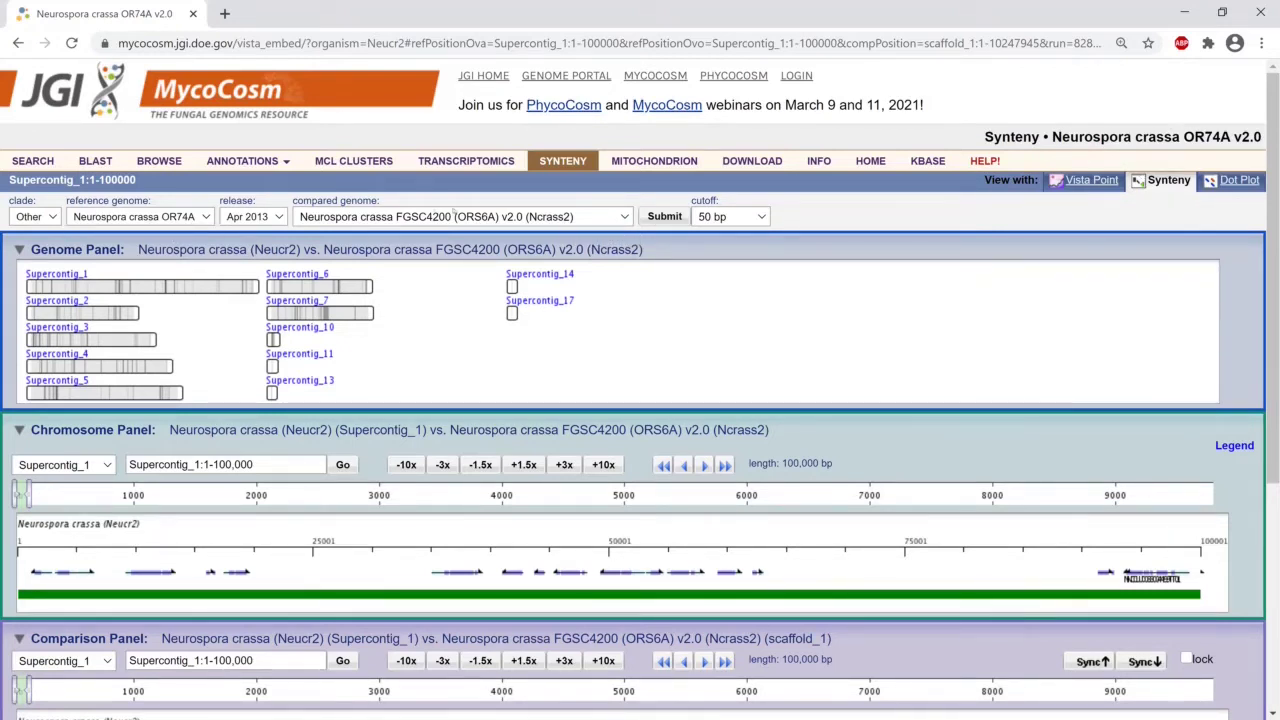
{"action": "left_click", "coordinate": [495, 218]}
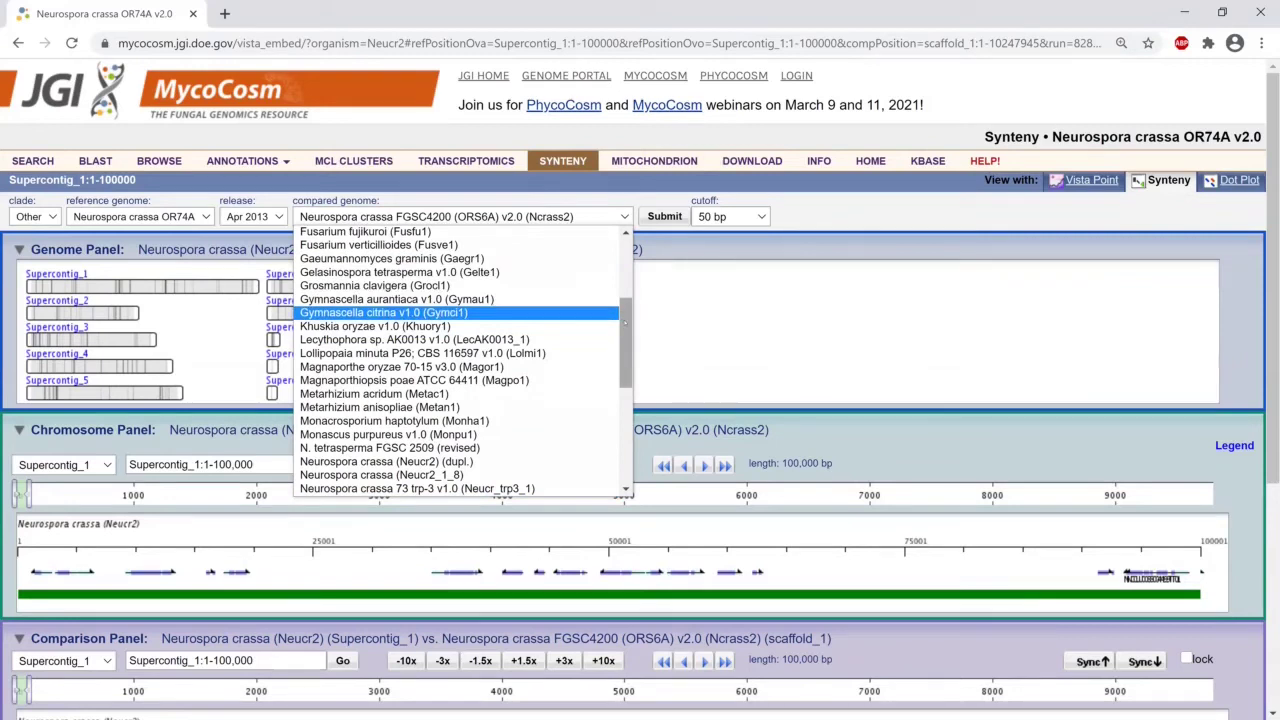
{"action": "left_click_drag", "start_coordinate": [626, 321], "coordinate": [626, 396]}
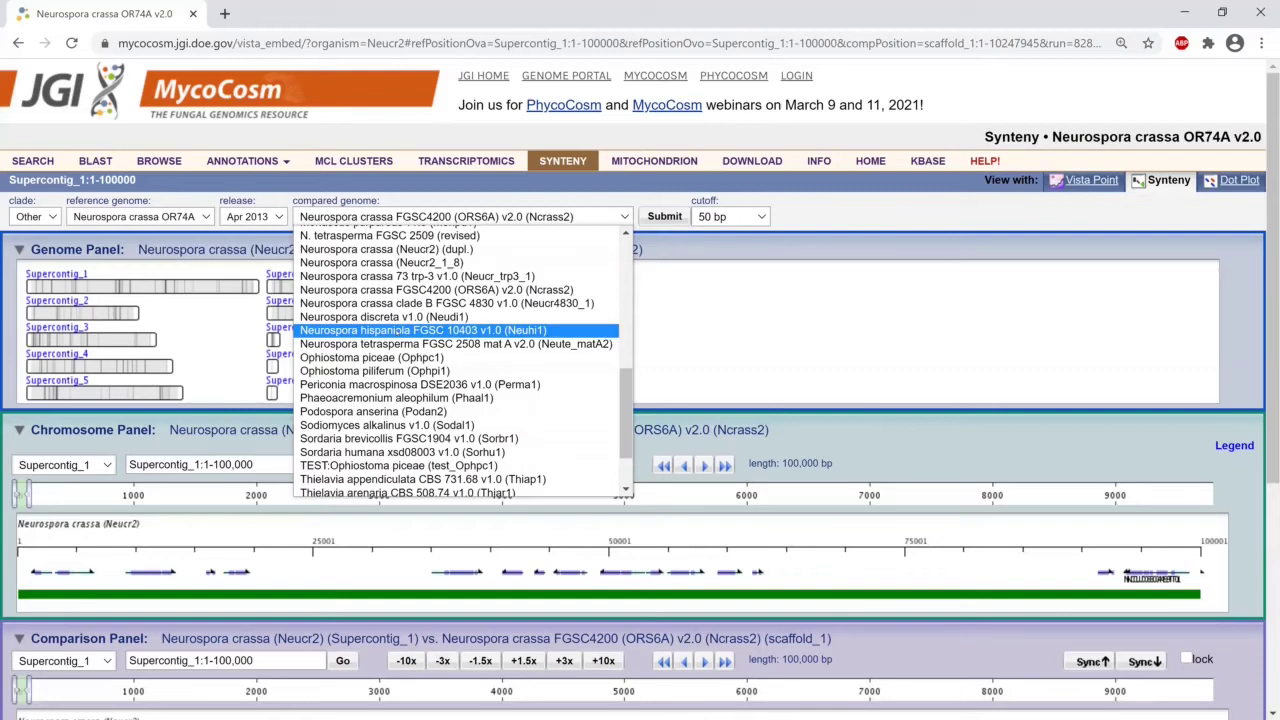
{"action": "left_click", "coordinate": [380, 330]}
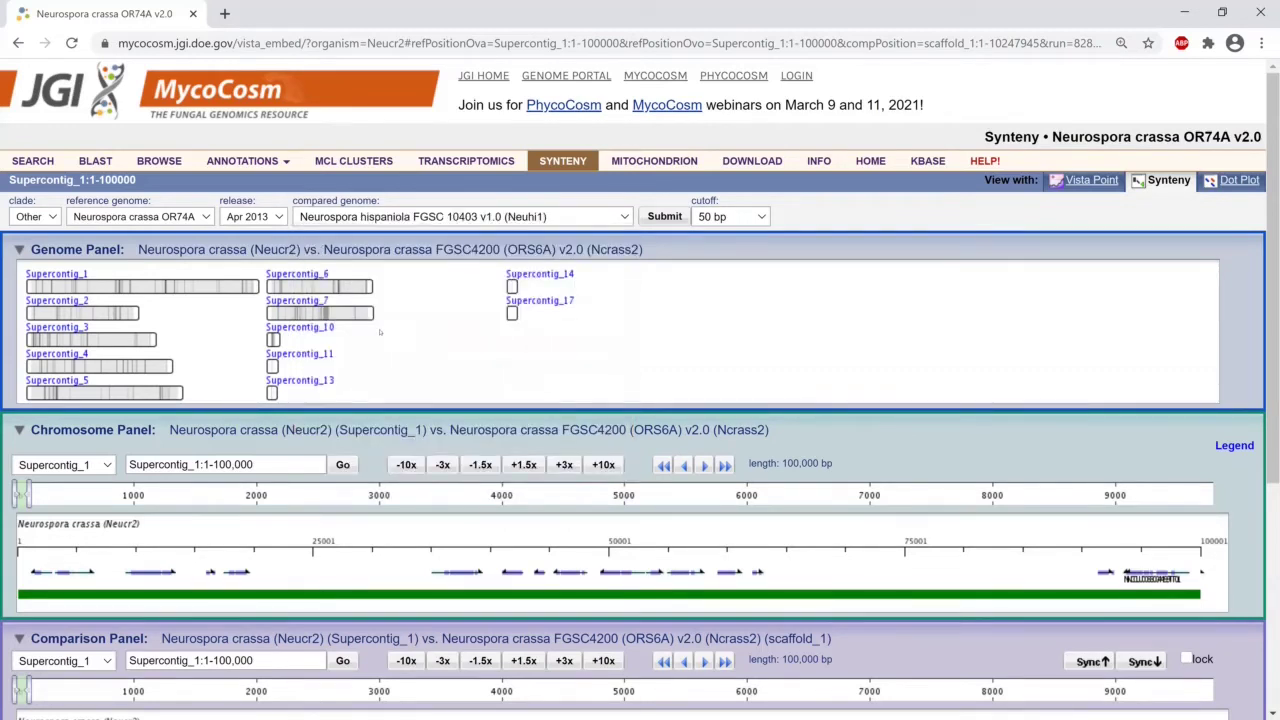
{"action": "left_click", "coordinate": [664, 216]}
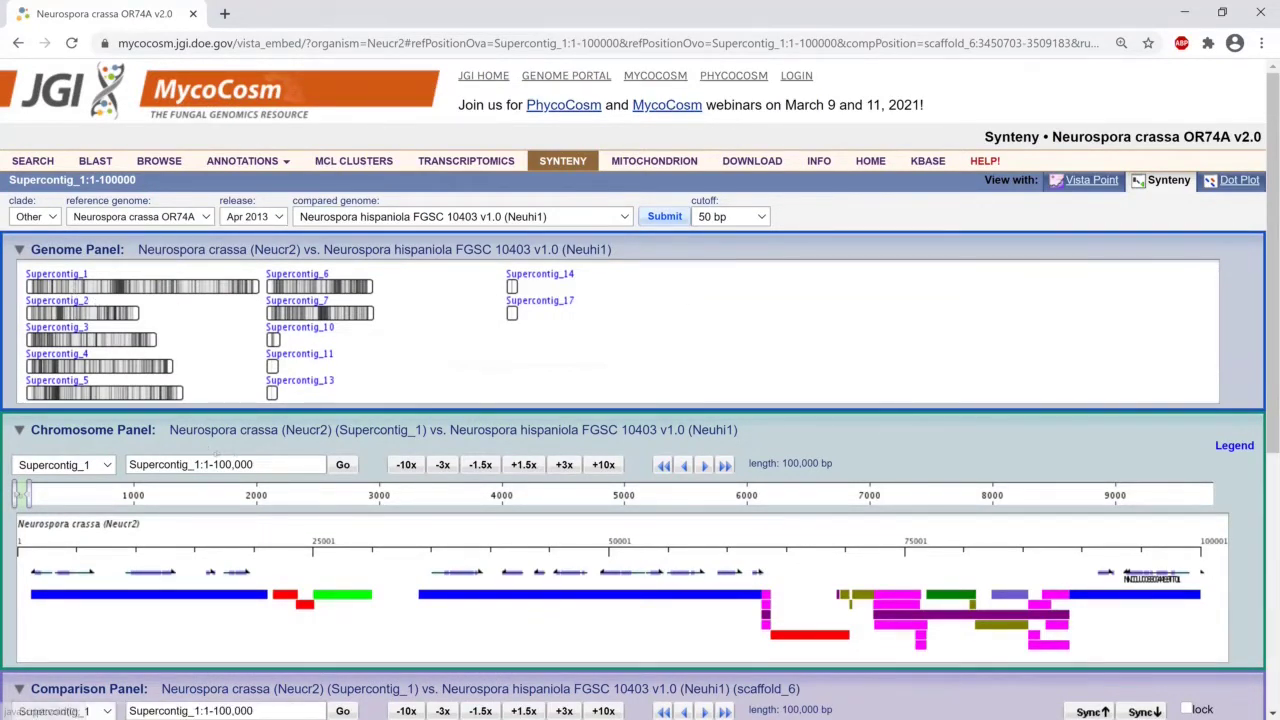
{"action": "scroll", "coordinate": [215, 453], "scroll_direction": "down", "scroll_amount": 1}
{"action": "scroll", "coordinate": [212, 455], "scroll_direction": "down", "scroll_amount": 3}
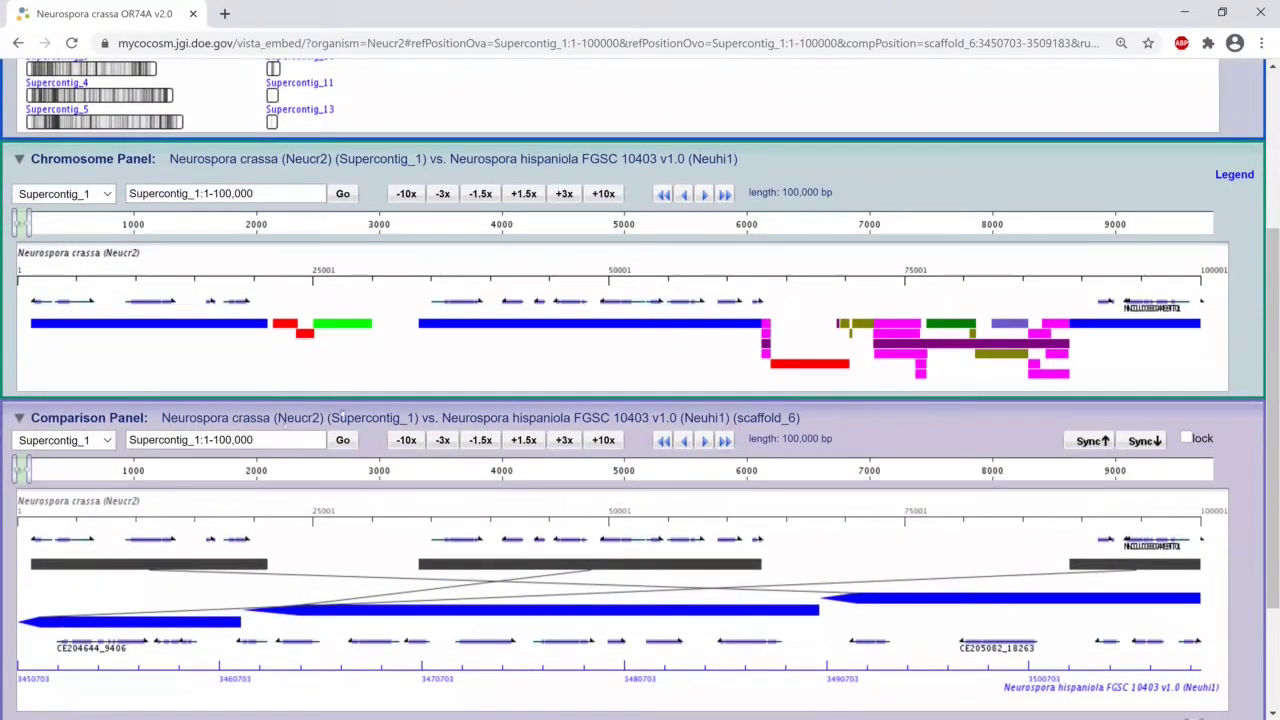
{"action": "scroll", "coordinate": [460, 371], "scroll_direction": "up", "scroll_amount": 1}
{"action": "scroll", "coordinate": [460, 371], "scroll_direction": "up", "scroll_amount": 3}
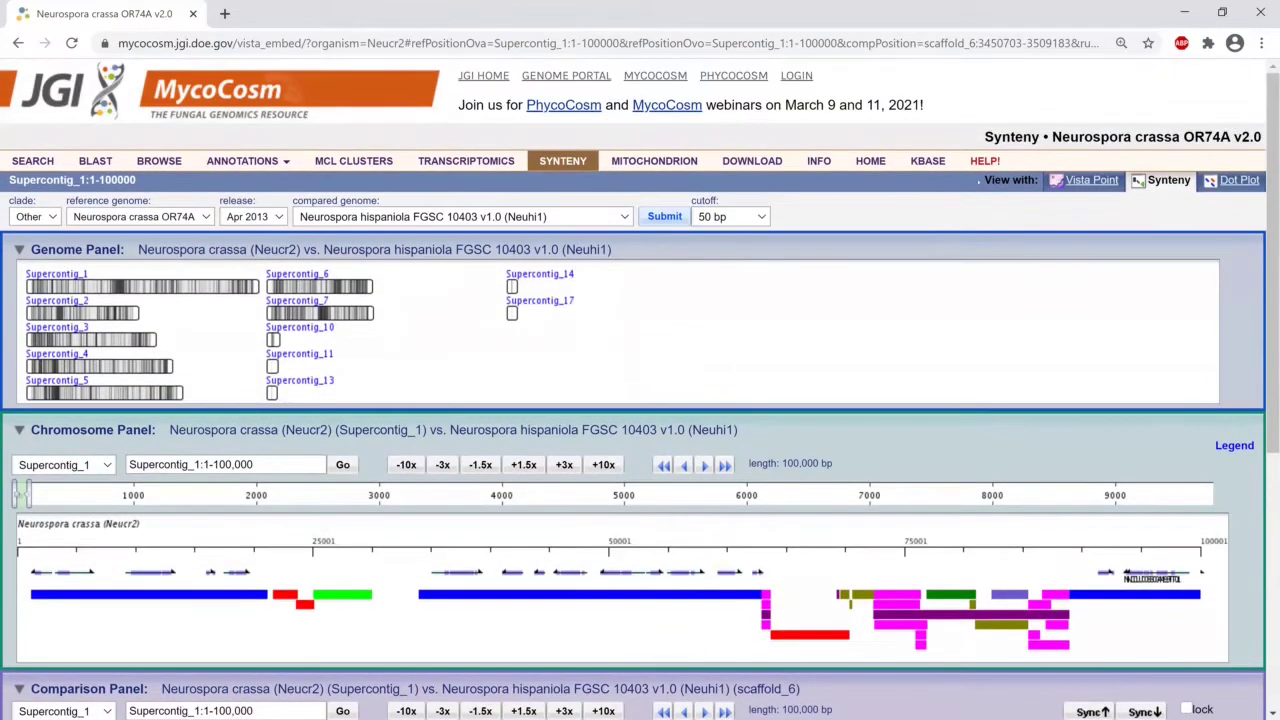
Step: Read the Vista Synteny Viewer help on genome selection and the Genome and Chromosome Panels, and close the help window
{"action": "left_click", "coordinate": [984, 162]}
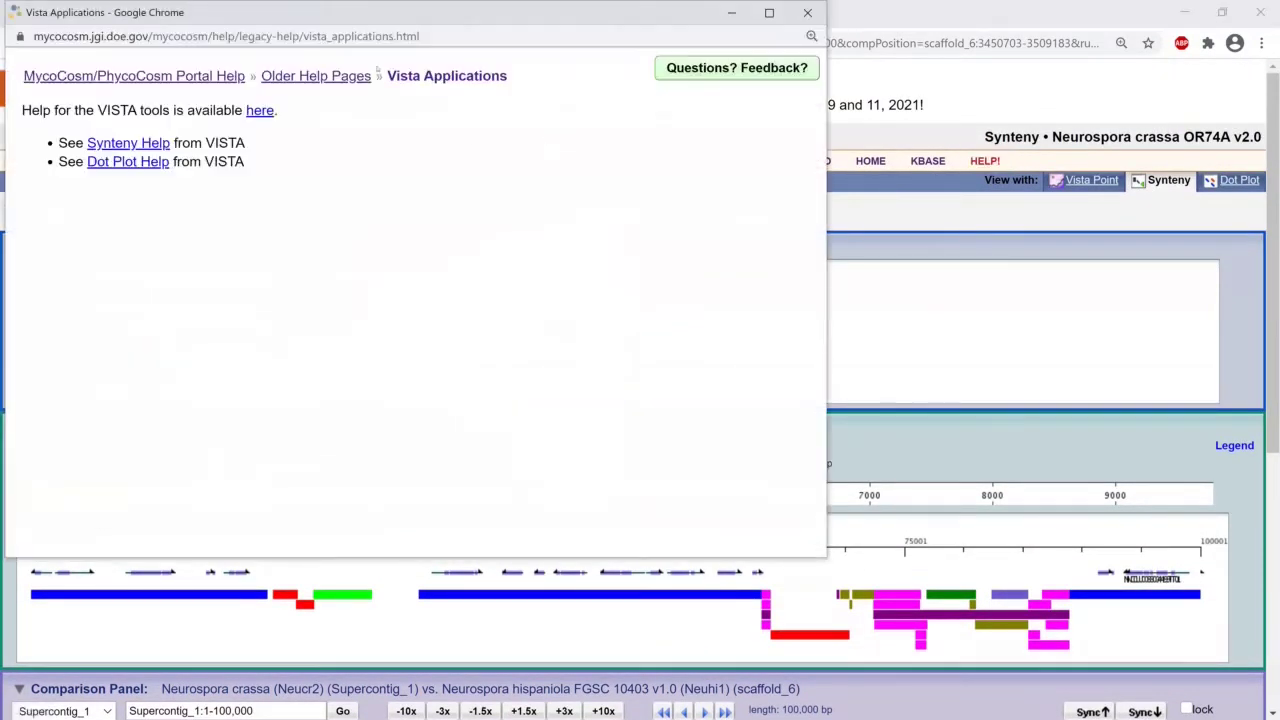
{"action": "left_click", "coordinate": [118, 144]}
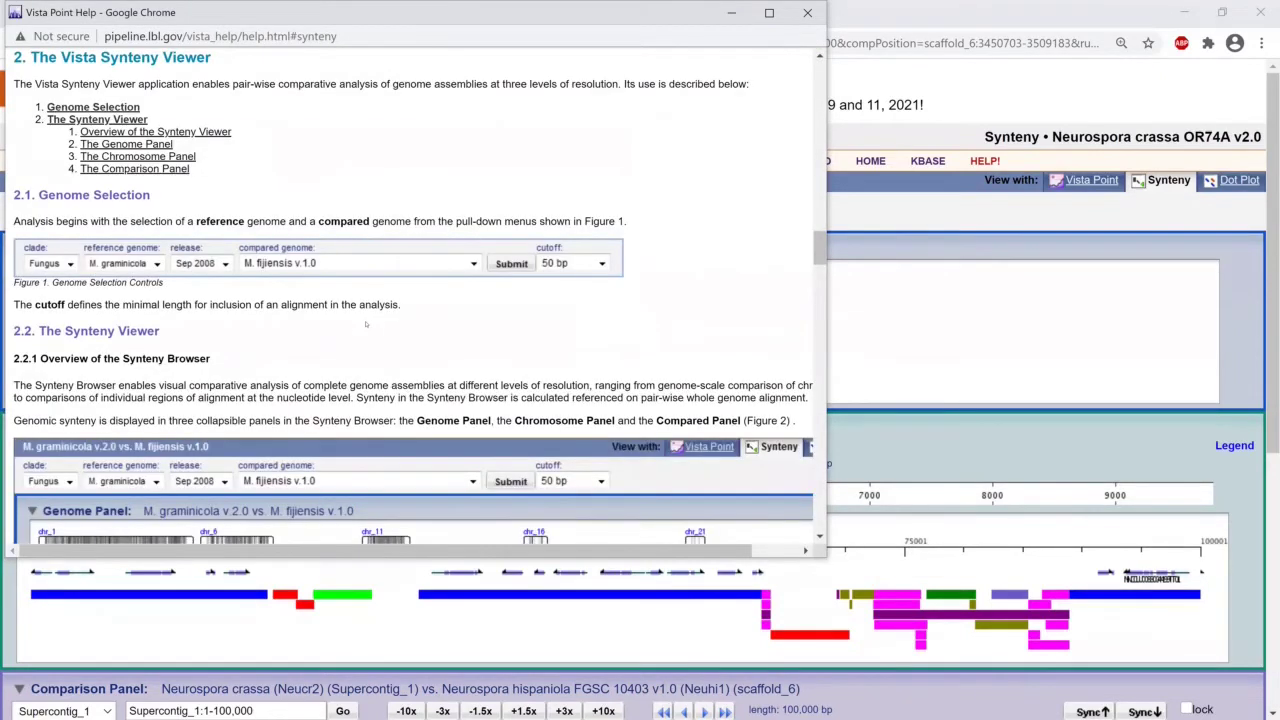
{"action": "scroll", "coordinate": [366, 324], "scroll_direction": "down", "scroll_amount": 1}
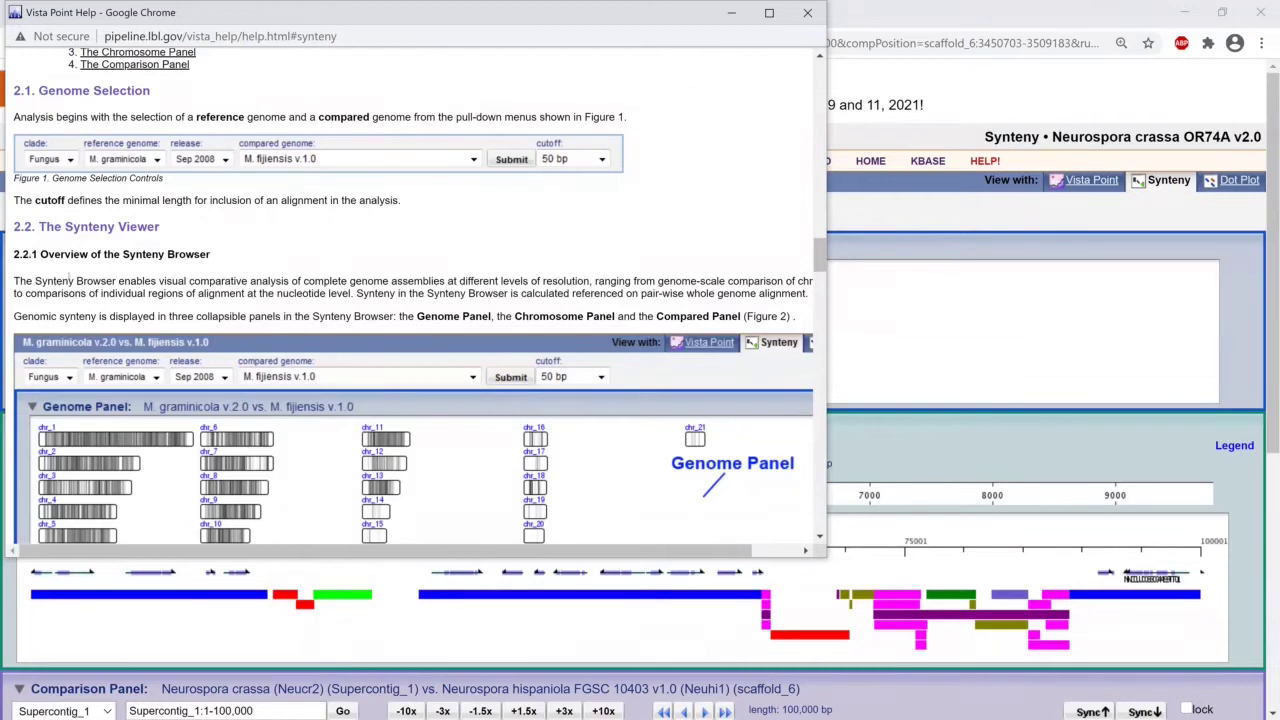
{"action": "scroll", "coordinate": [168, 266], "scroll_direction": "down", "scroll_amount": 5}
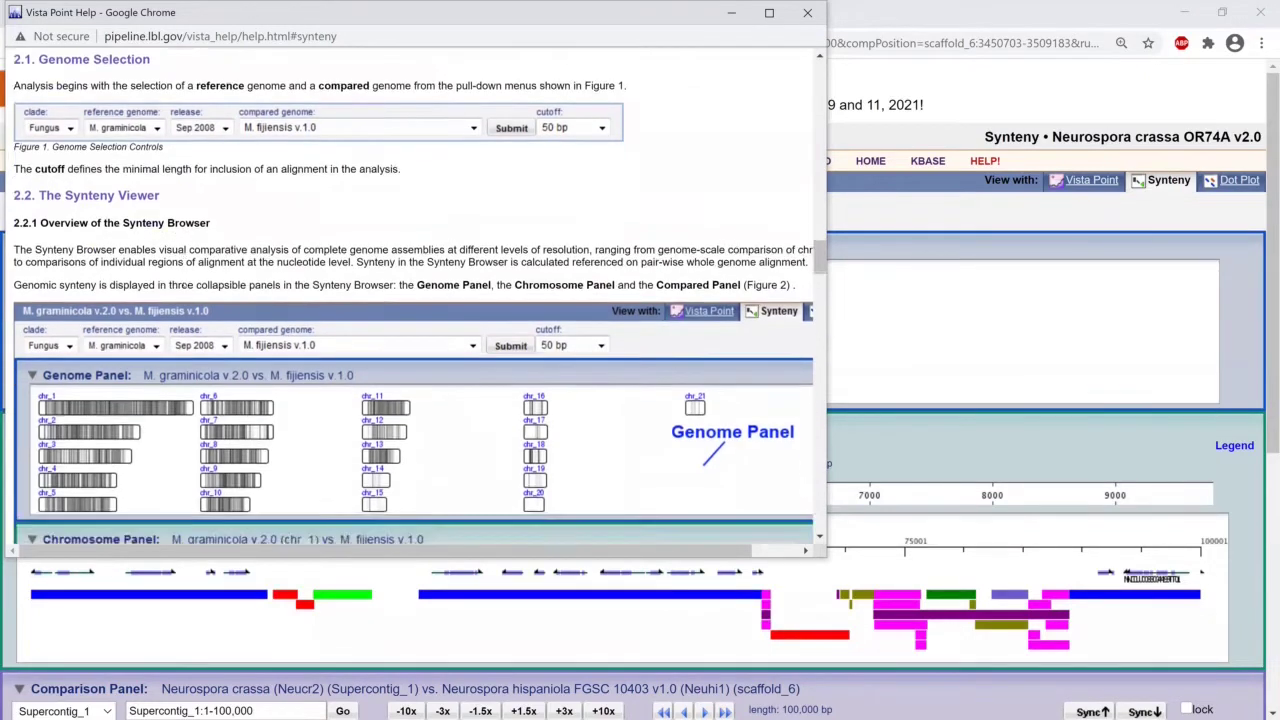
{"action": "scroll", "coordinate": [198, 270], "scroll_direction": "down", "scroll_amount": 6}
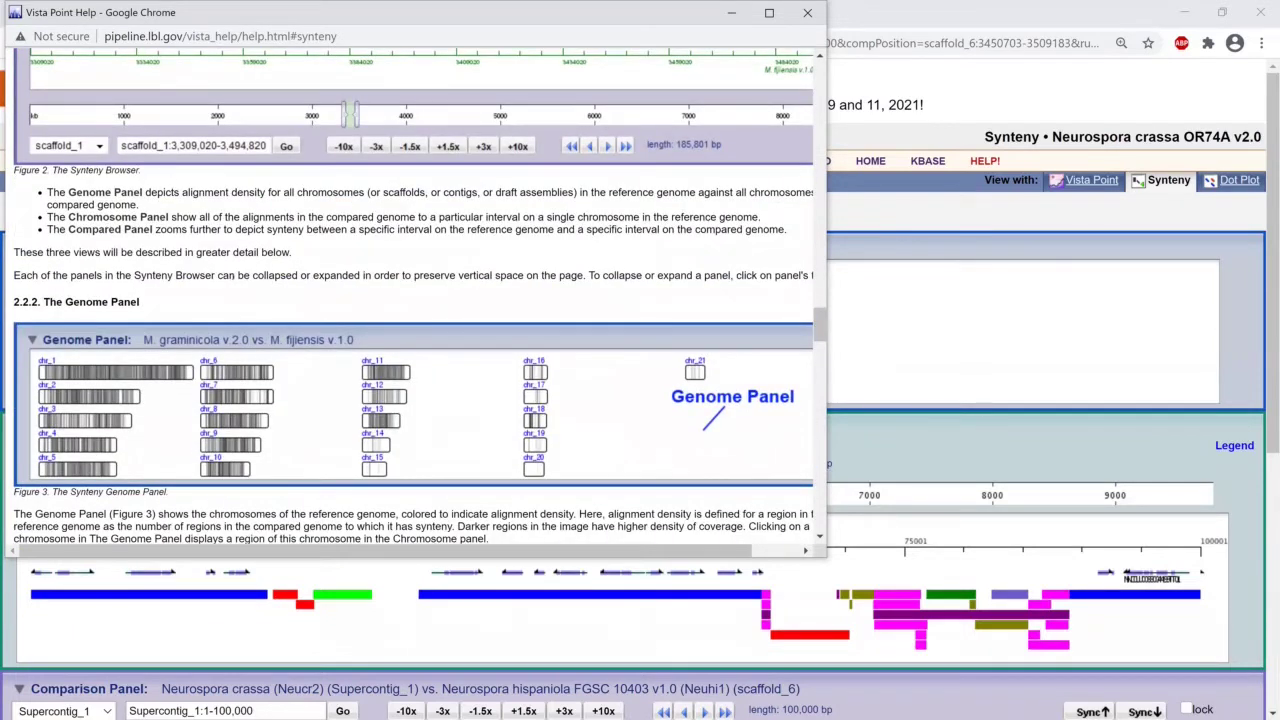
{"action": "scroll", "coordinate": [234, 286], "scroll_direction": "down", "scroll_amount": 3}
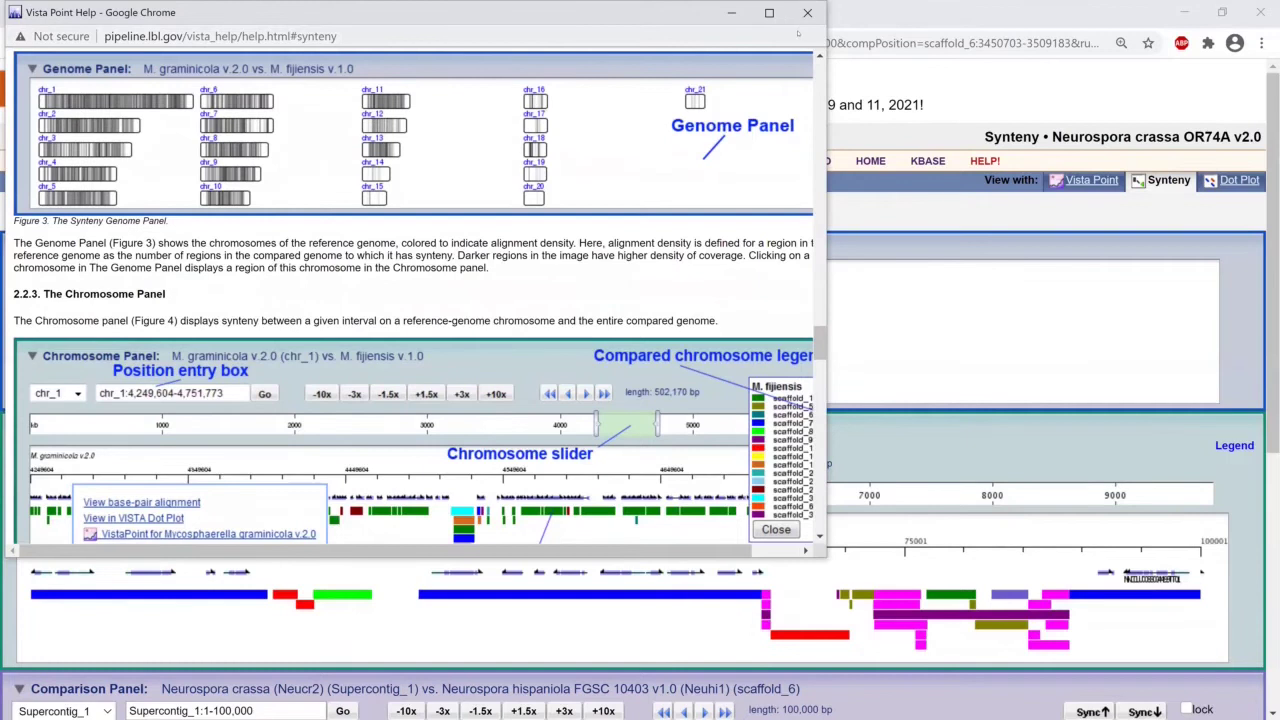
{"action": "left_click", "coordinate": [807, 12]}
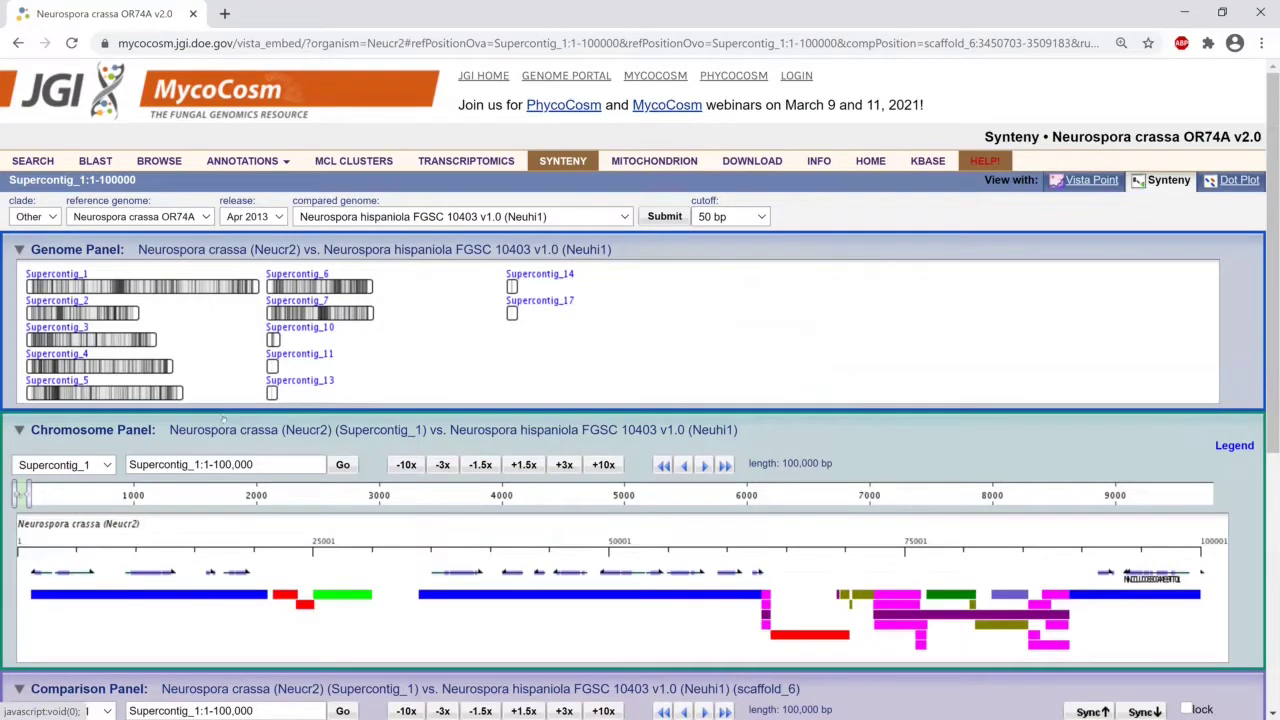
Step: Examine the supercontig choices in the Chromosome and Comparison Panels, and the compared genome's scaffold choices, keeping scaffold_6
{"action": "scroll", "coordinate": [103, 368], "scroll_direction": "down", "scroll_amount": 1}
{"action": "left_click", "coordinate": [103, 364]}
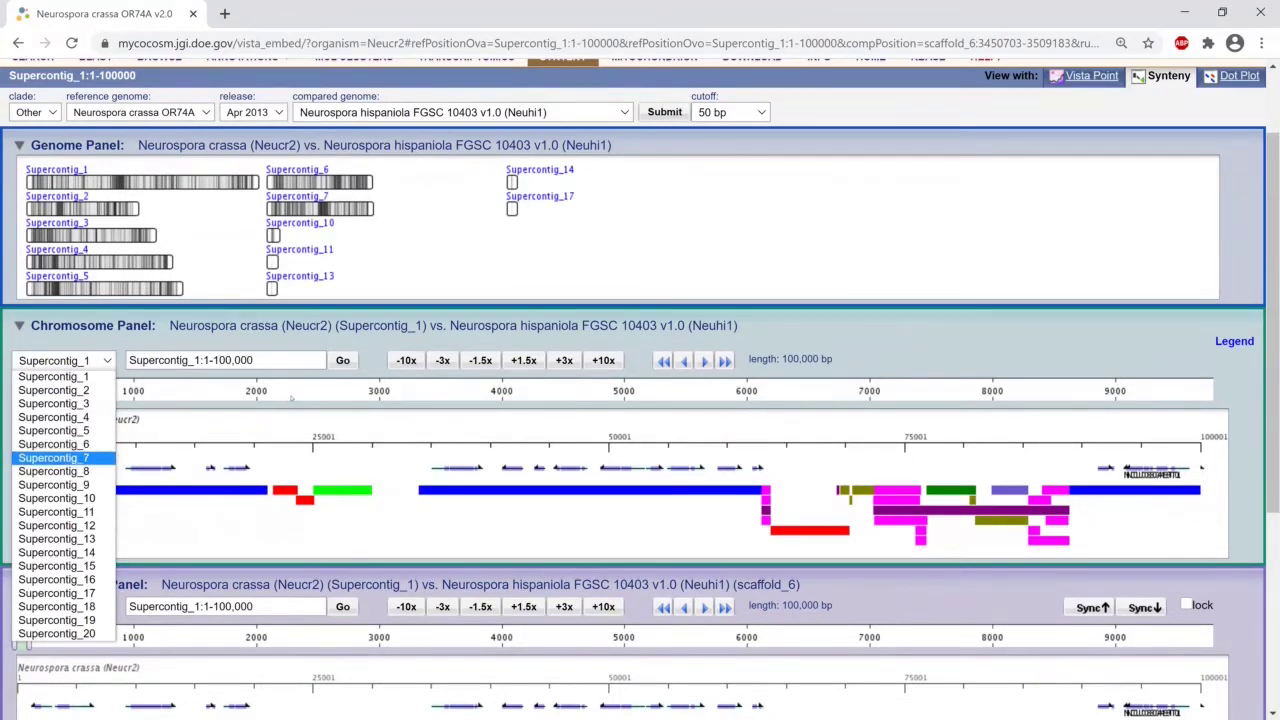
{"action": "scroll", "coordinate": [640, 400], "scroll_direction": "down", "scroll_amount": 3}
{"action": "scroll", "coordinate": [640, 385], "scroll_direction": "down", "scroll_amount": 1}
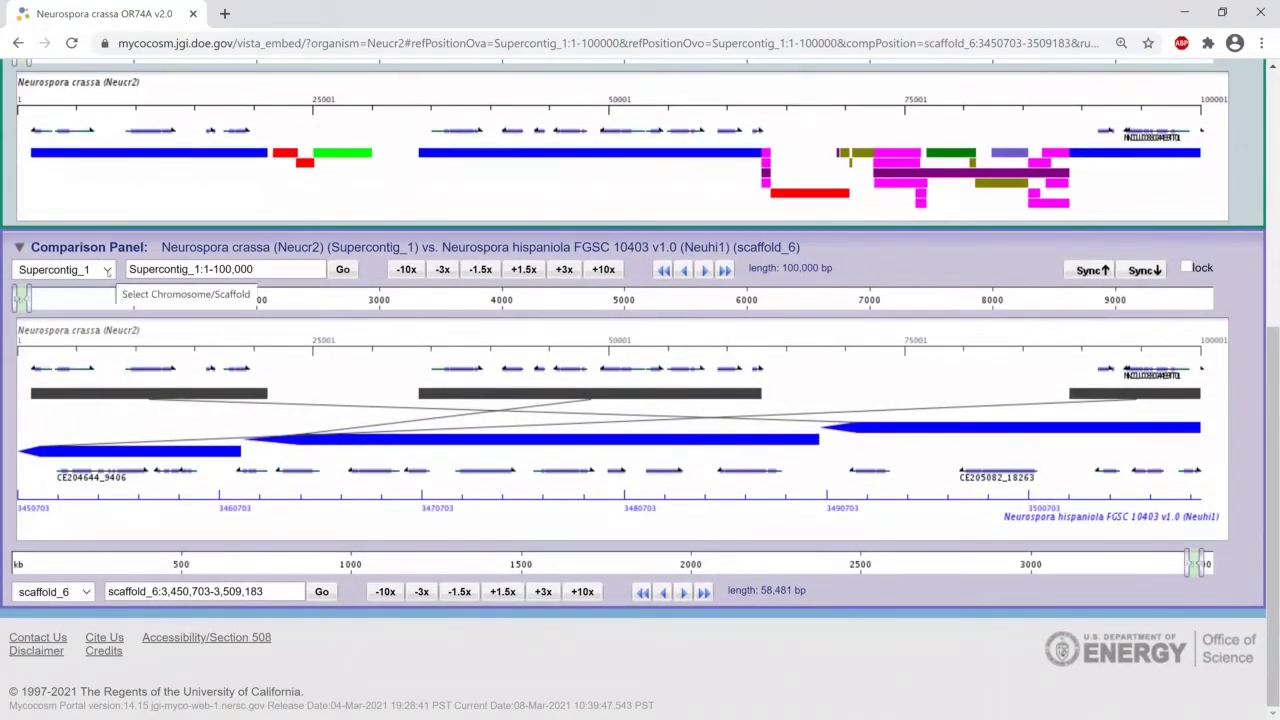
{"action": "left_click", "coordinate": [107, 271]}
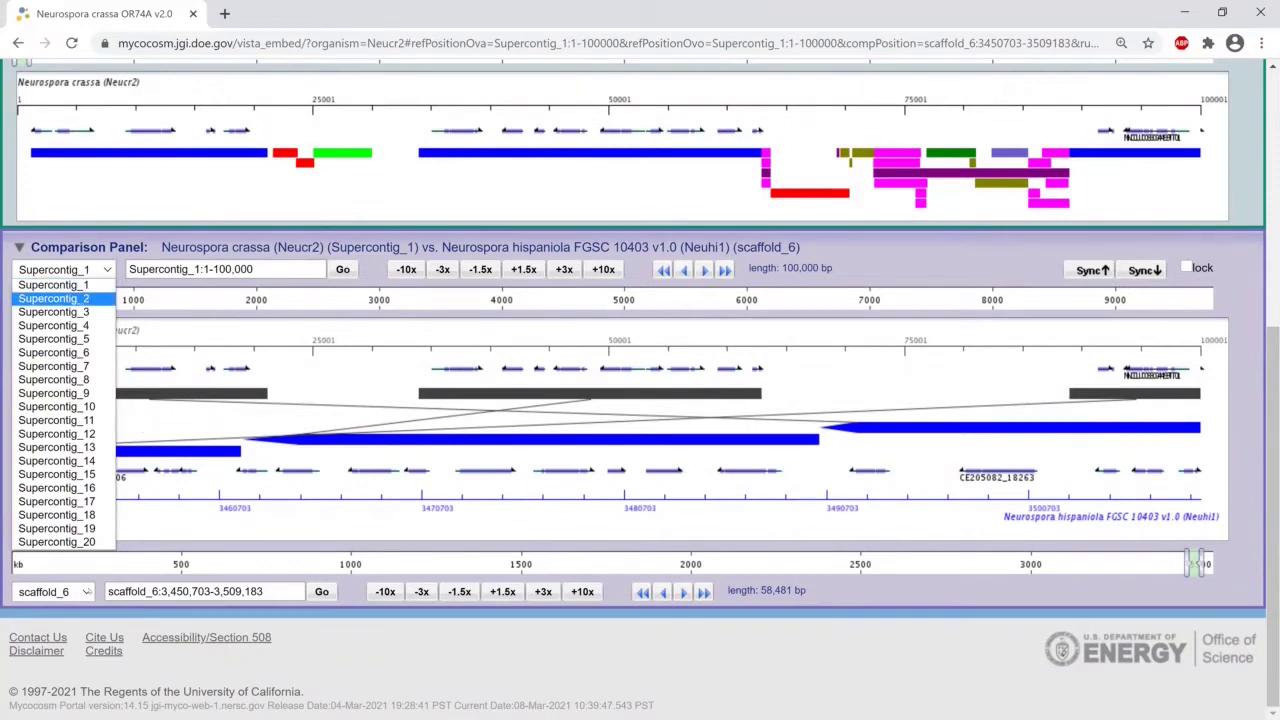
{"action": "left_click", "coordinate": [85, 592]}
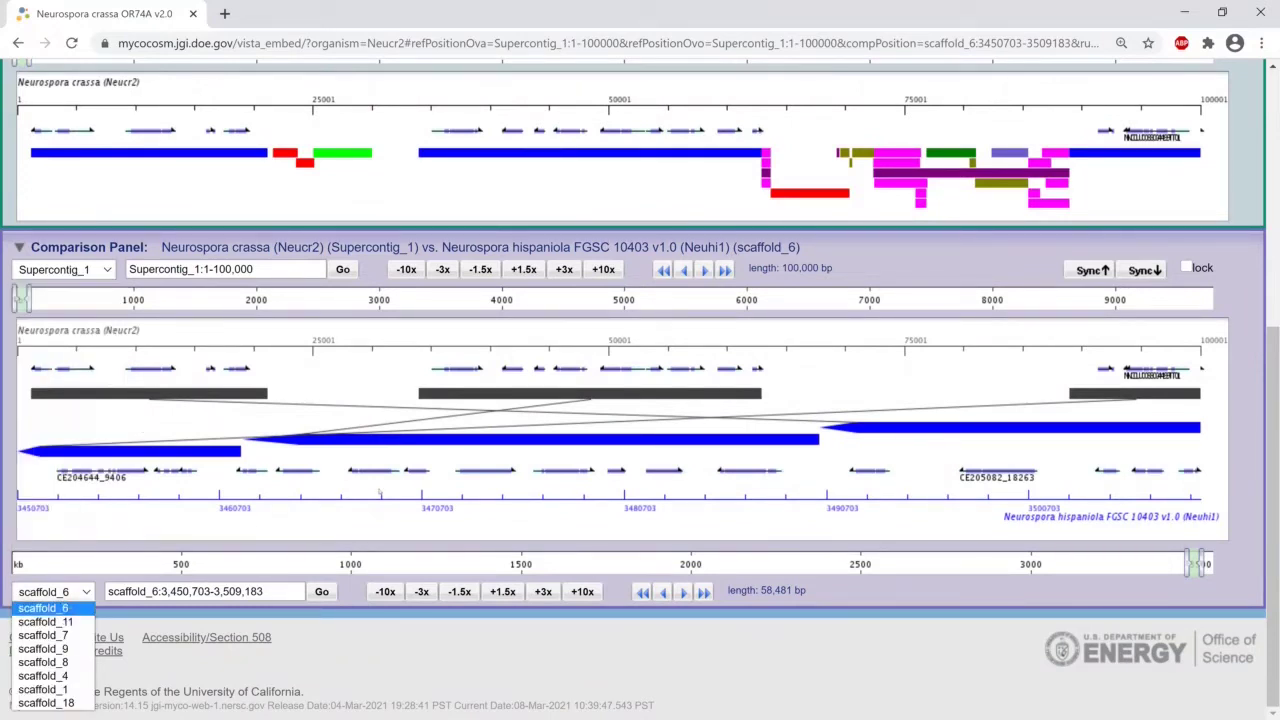
{"action": "left_click", "coordinate": [43, 608]}
{"action": "scroll", "coordinate": [640, 450], "scroll_direction": "up", "scroll_amount": 5}
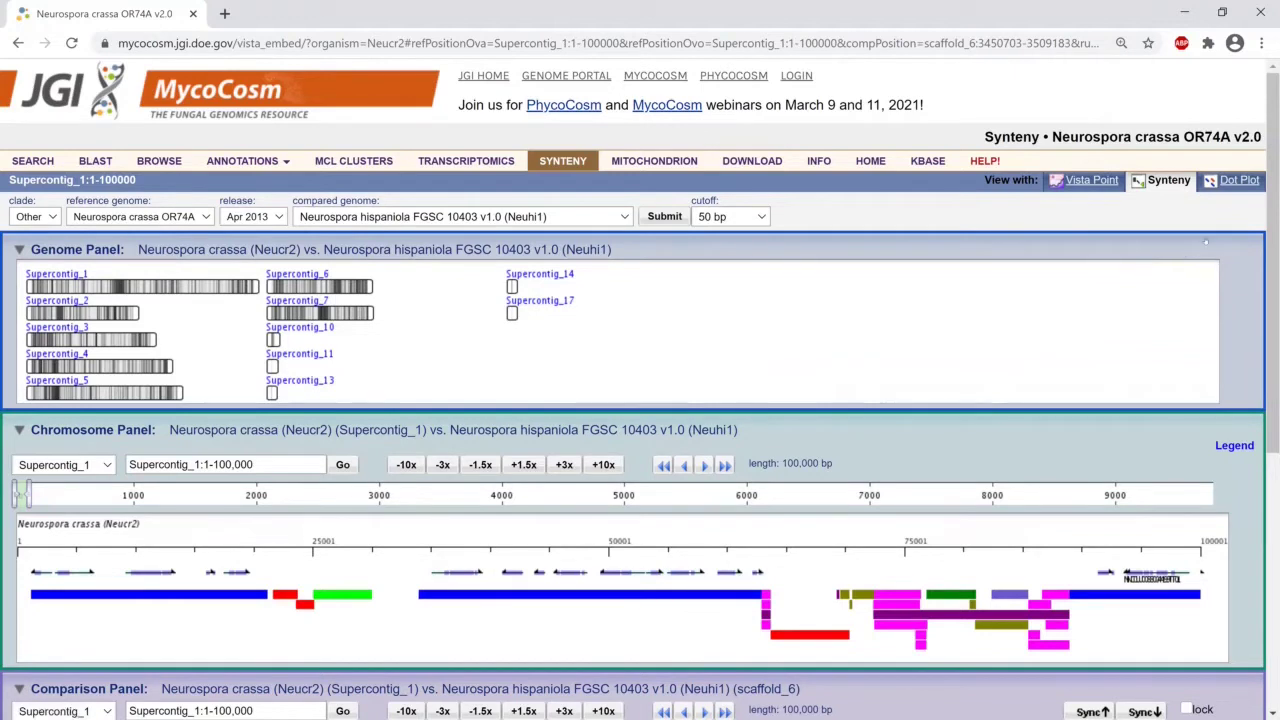
Step: Display the Neucr2 versus Neuhi1 alignment as a dot plot and zoom out all the way to view both genomes
{"action": "left_click", "coordinate": [1237, 185]}
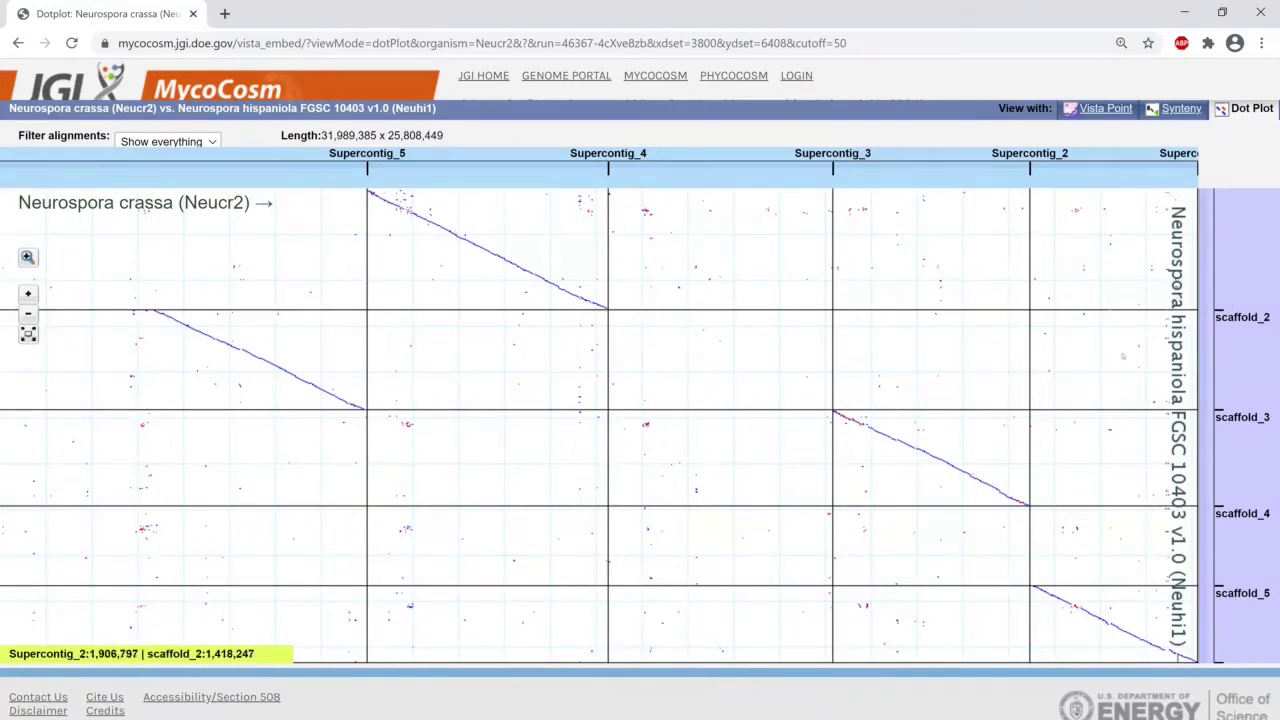
{"action": "left_click_drag", "start_coordinate": [445, 422], "coordinate": [324, 396]}
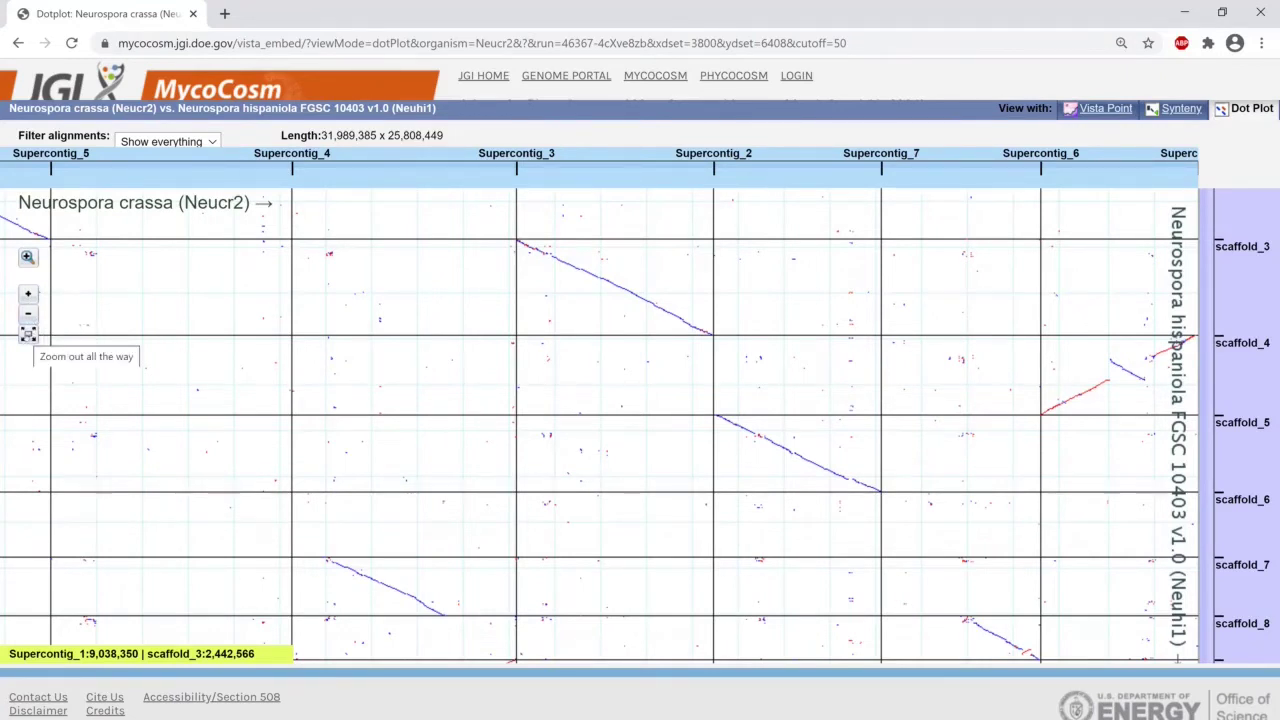
{"action": "left_click", "coordinate": [28, 335]}
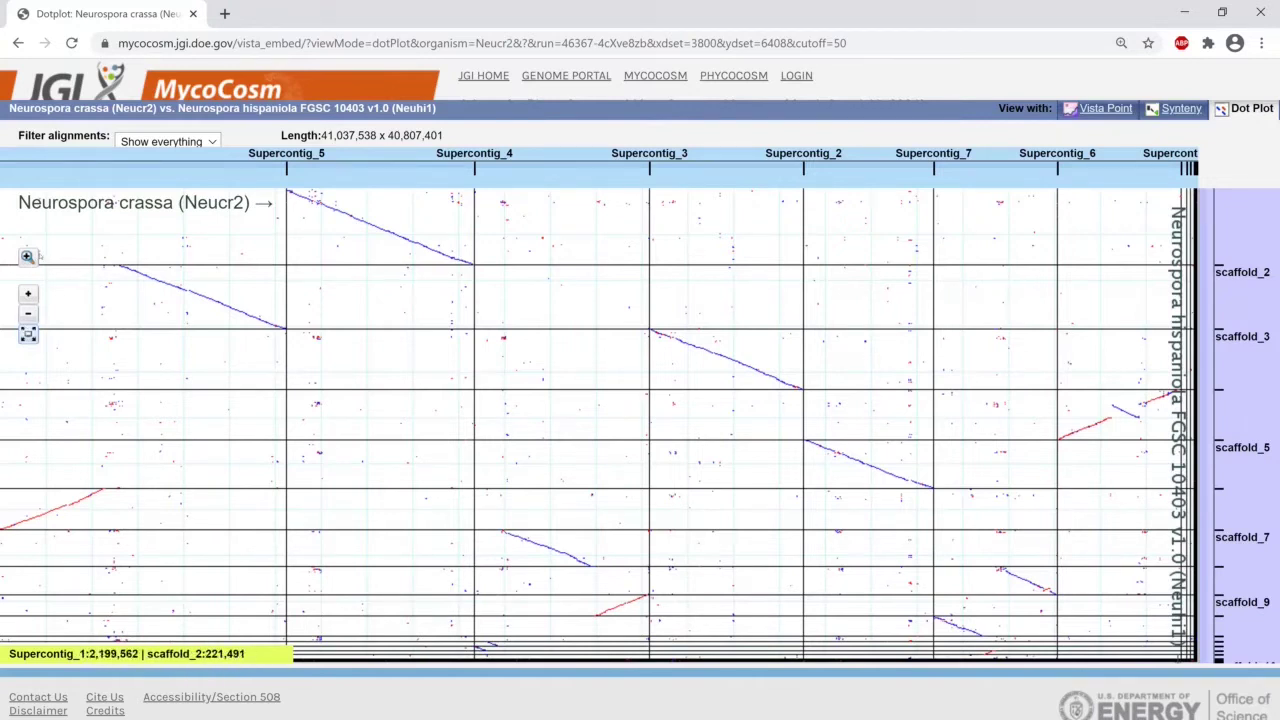
Step: Zoom the dot plot into the Supercontig_6 versus scaffold_4 region and return to the synteny view
{"action": "left_click", "coordinate": [28, 257]}
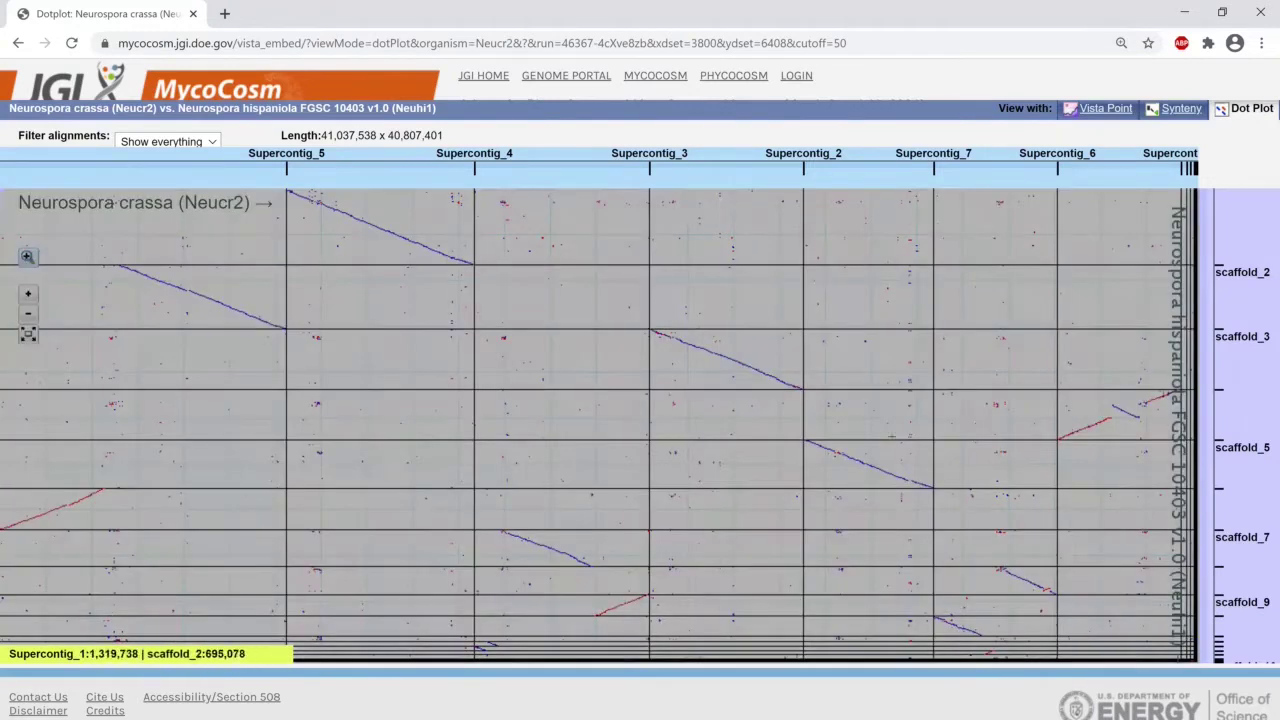
{"action": "left_click_drag", "start_coordinate": [1057, 386], "coordinate": [1193, 450]}
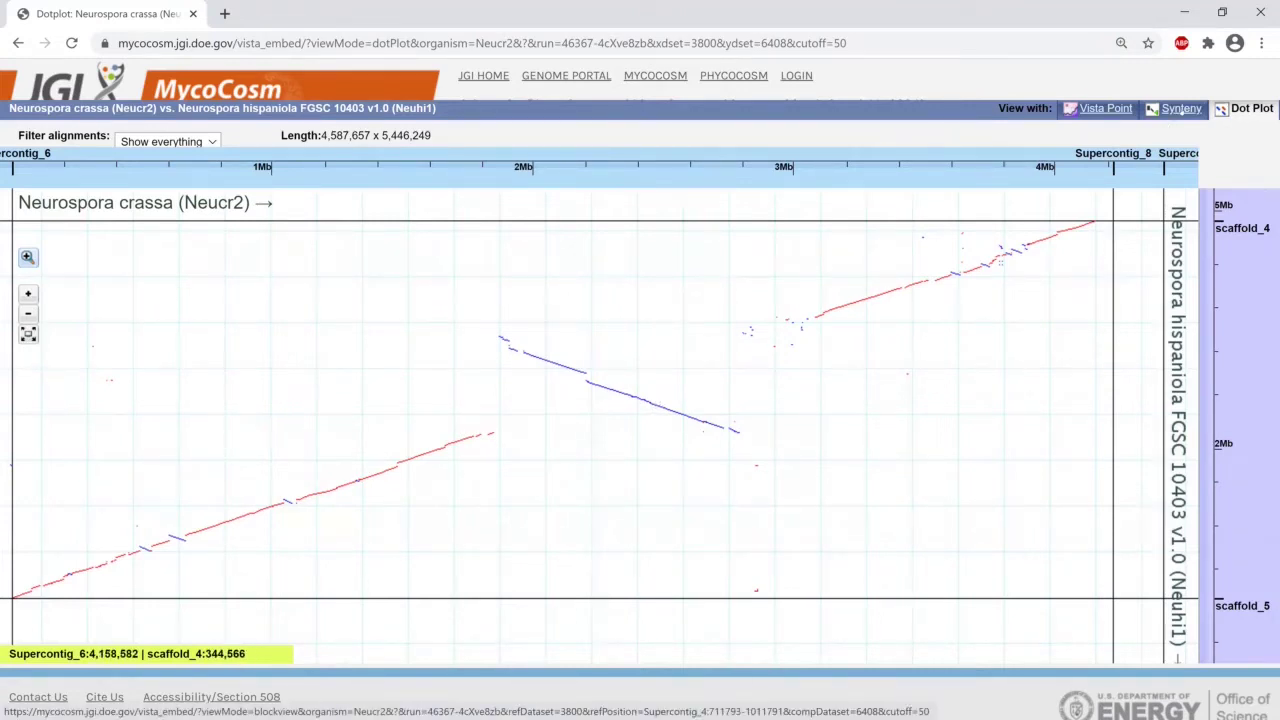
{"action": "left_click", "coordinate": [1181, 108]}
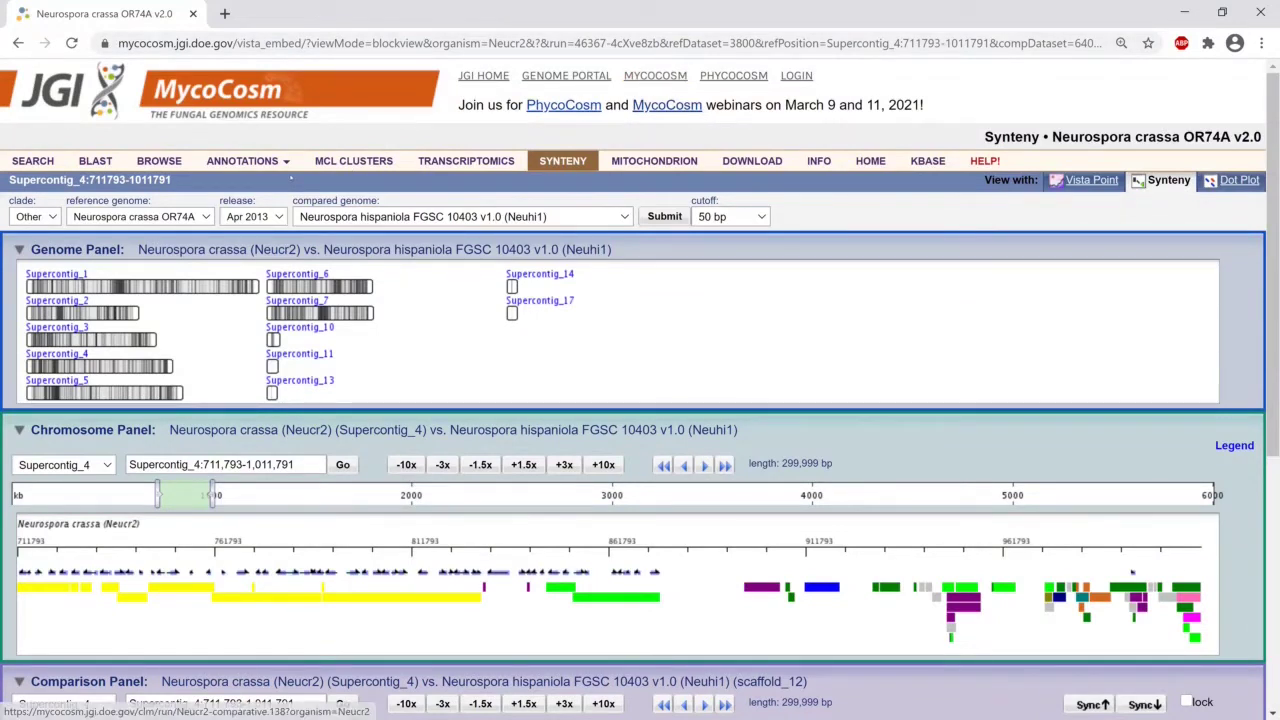
Step: Open the Gene Ontology annotations of Neurospora crassa and inspect the available text search types
{"action": "mouse_move", "coordinate": [288, 171]}
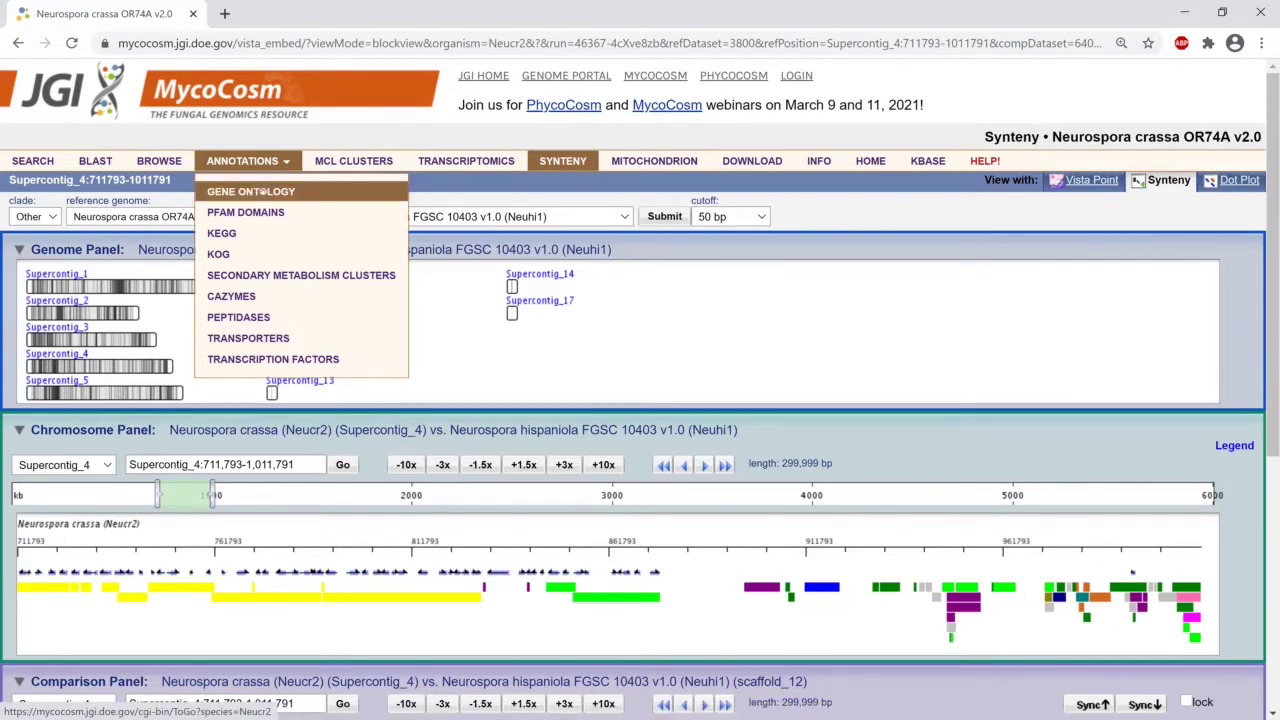
{"action": "left_click", "coordinate": [250, 191]}
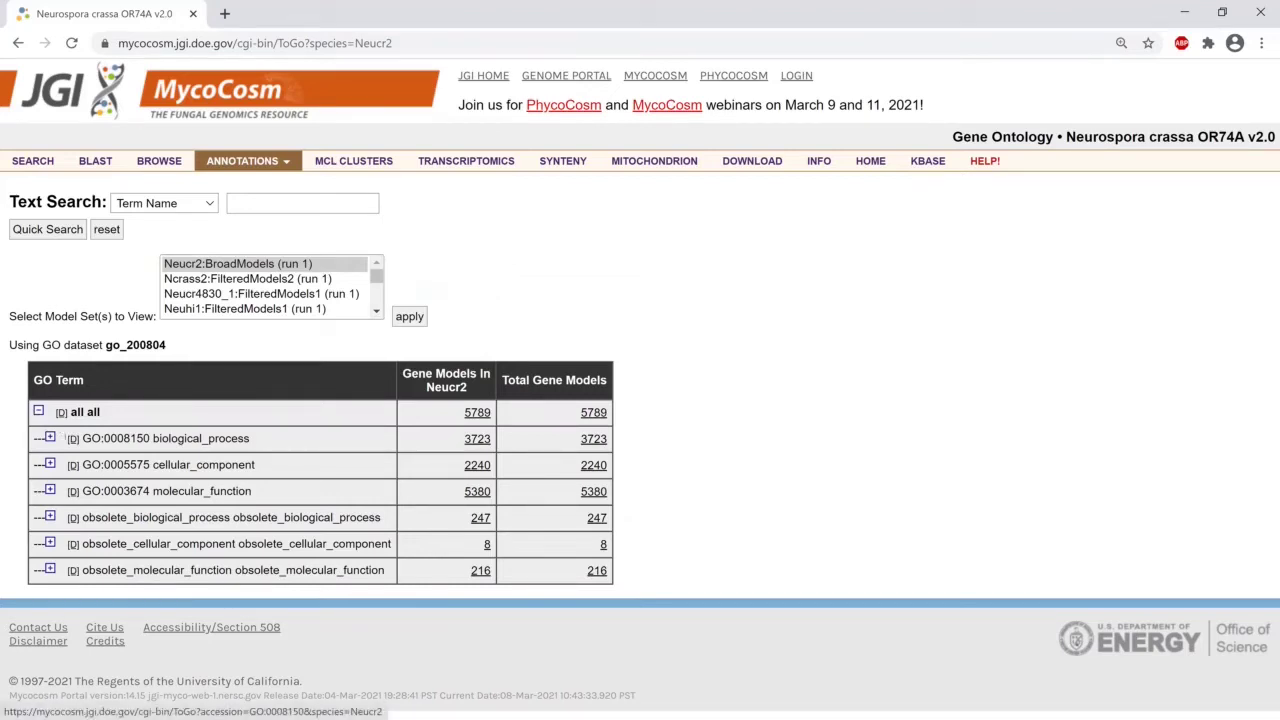
{"action": "left_click", "coordinate": [211, 204]}
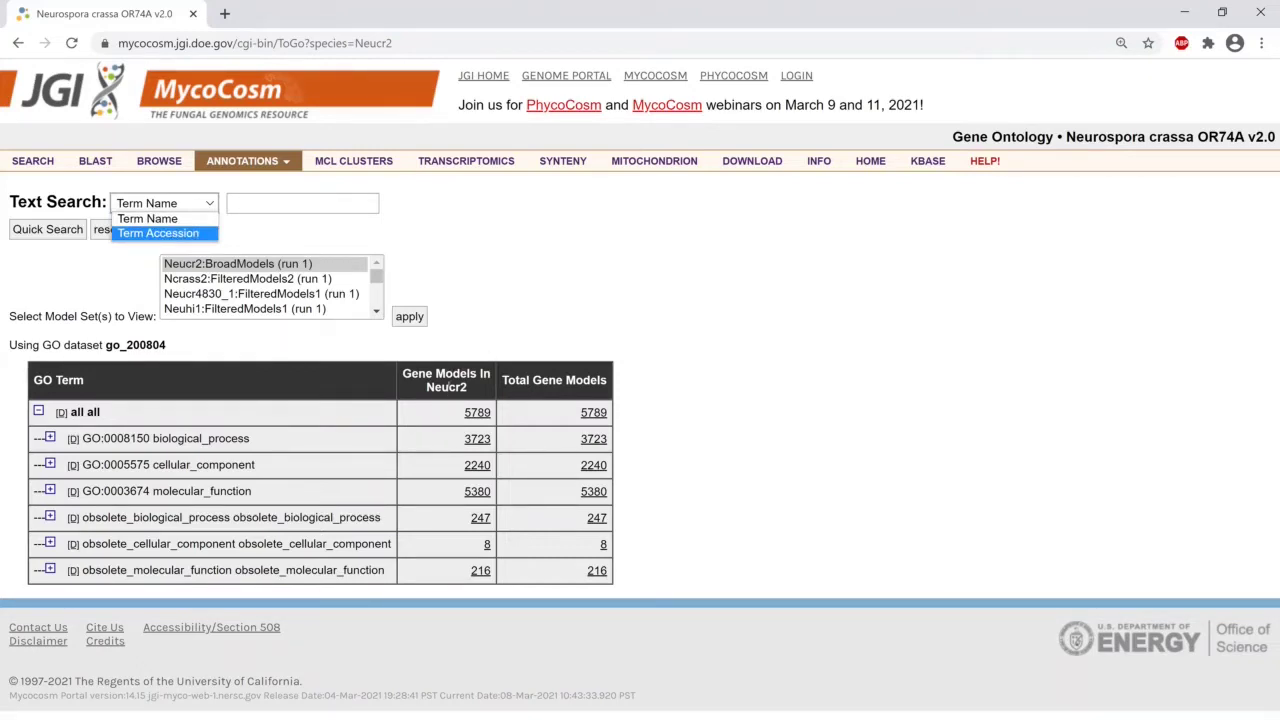
Step: Show the Neucr2:BroadModels (run 1) and Neuhi1:FilteredModels1 (run 1) model sets together in the GO term table
{"action": "left_click", "coordinate": [238, 262]}
{"action": "scroll", "coordinate": [265, 285], "scroll_direction": "down", "scroll_amount": 3}
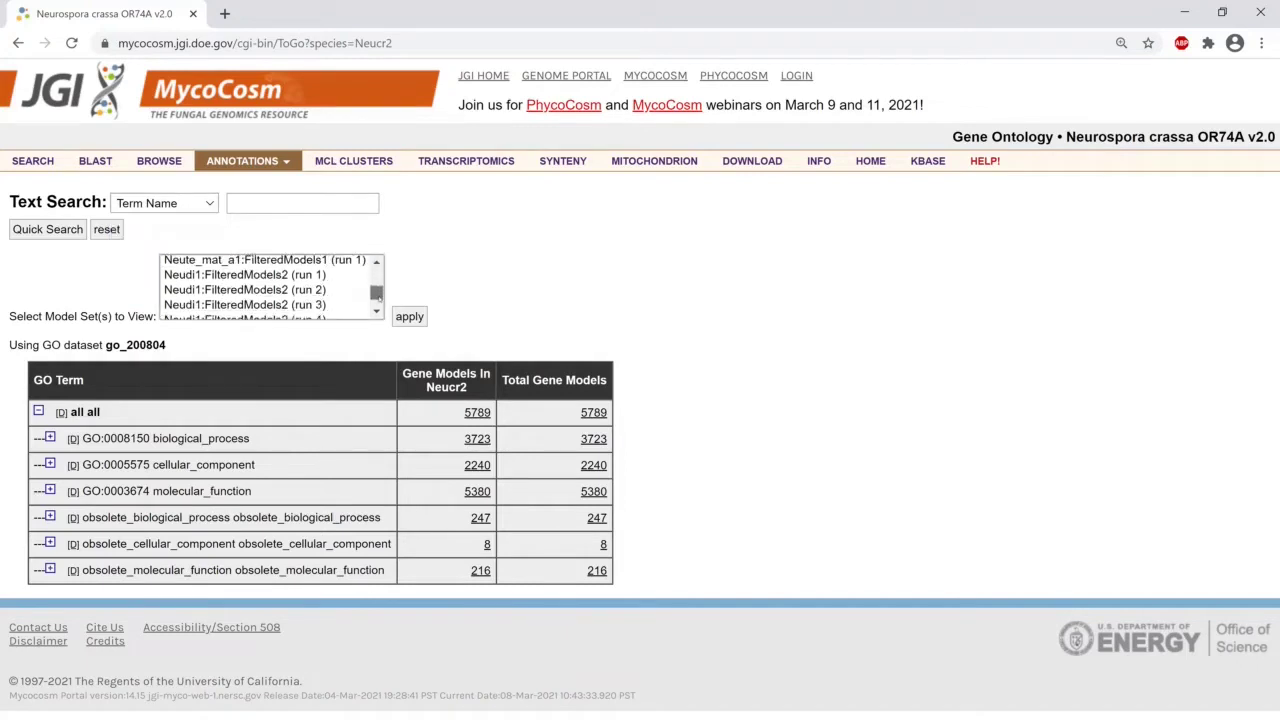
{"action": "scroll", "coordinate": [265, 285], "scroll_direction": "up", "scroll_amount": 3}
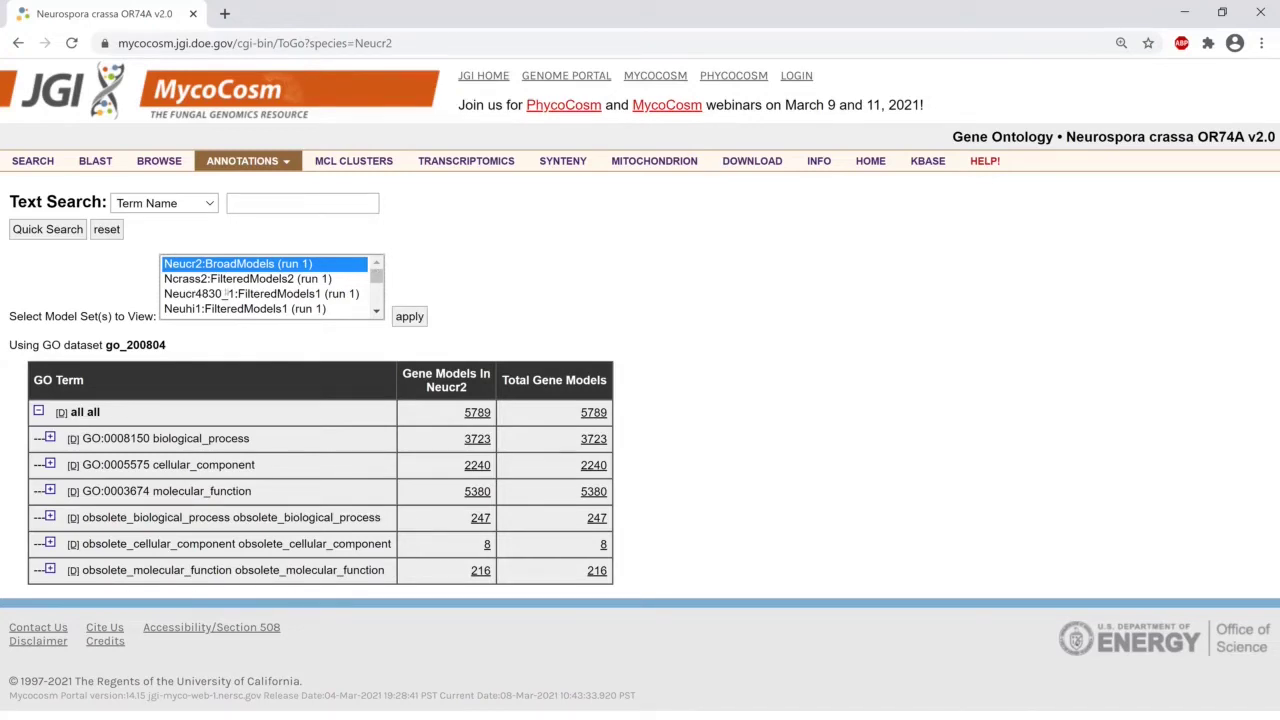
{"action": "left_click", "coordinate": [203, 309], "text": "ctrl"}
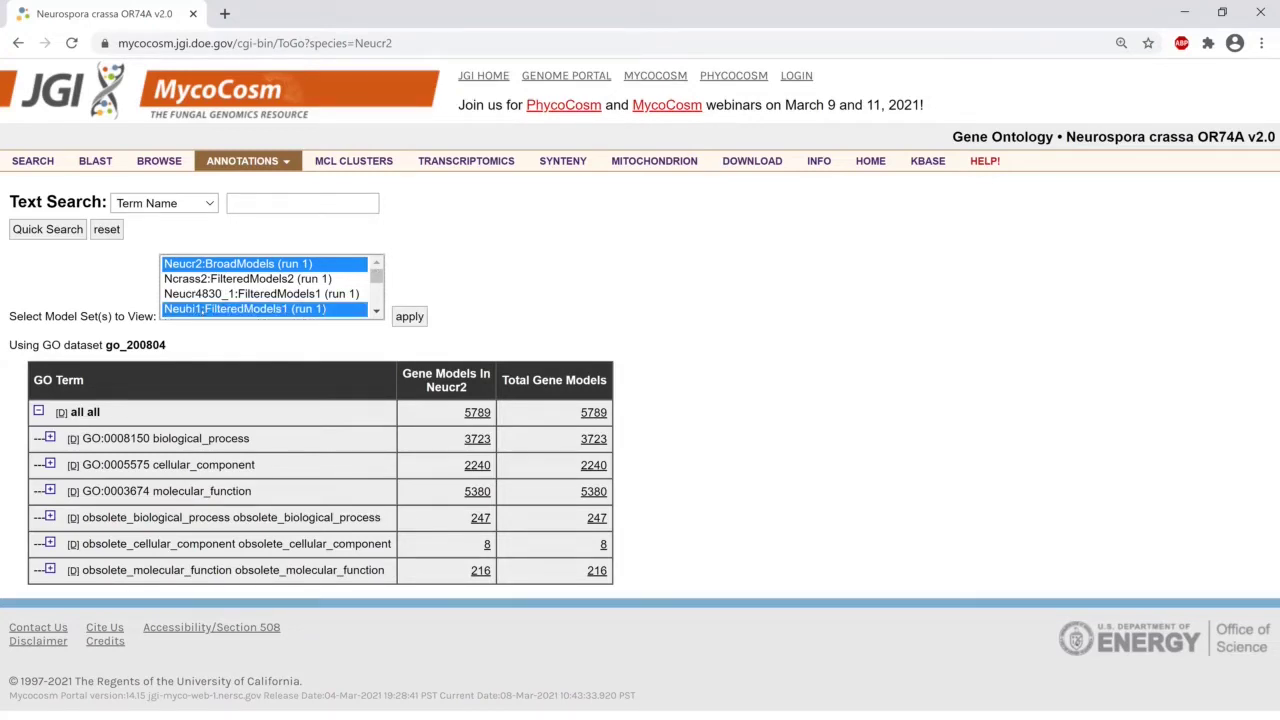
{"action": "left_click", "coordinate": [409, 316]}
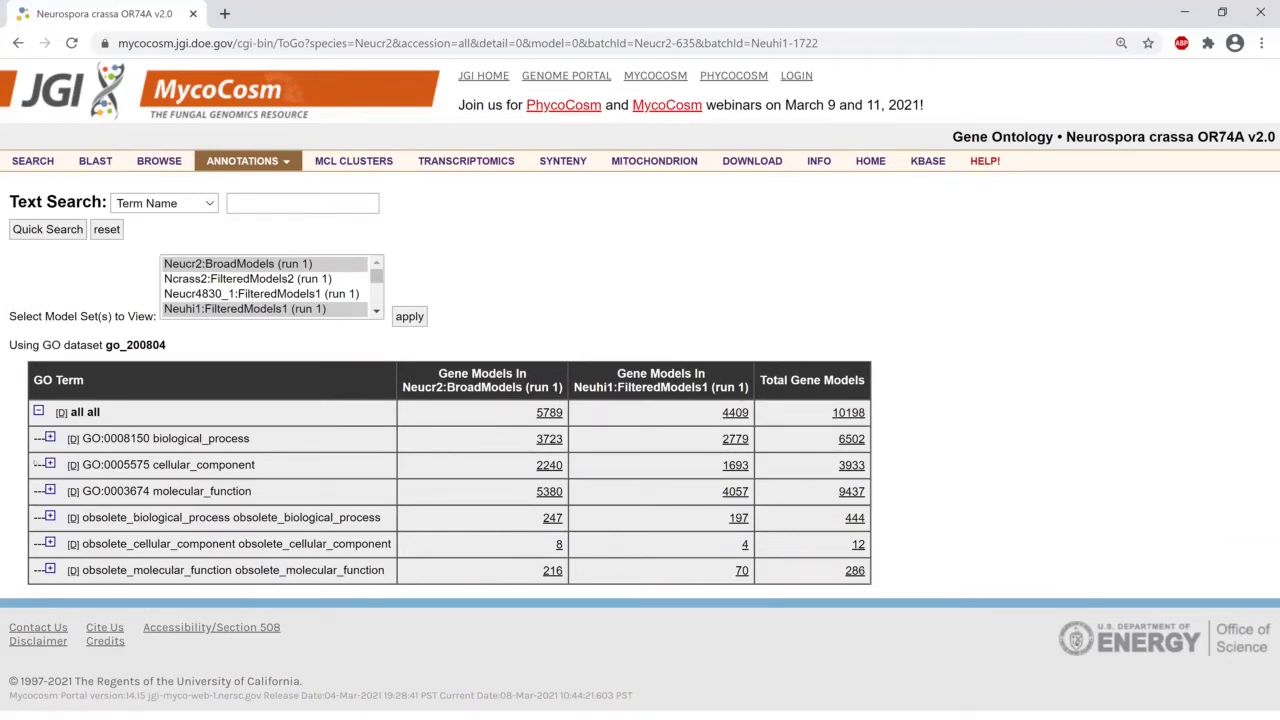
Step: Expand the GO:0003674 molecular_function term and look through the gene model counts of its child terms
{"action": "left_click", "coordinate": [50, 491]}
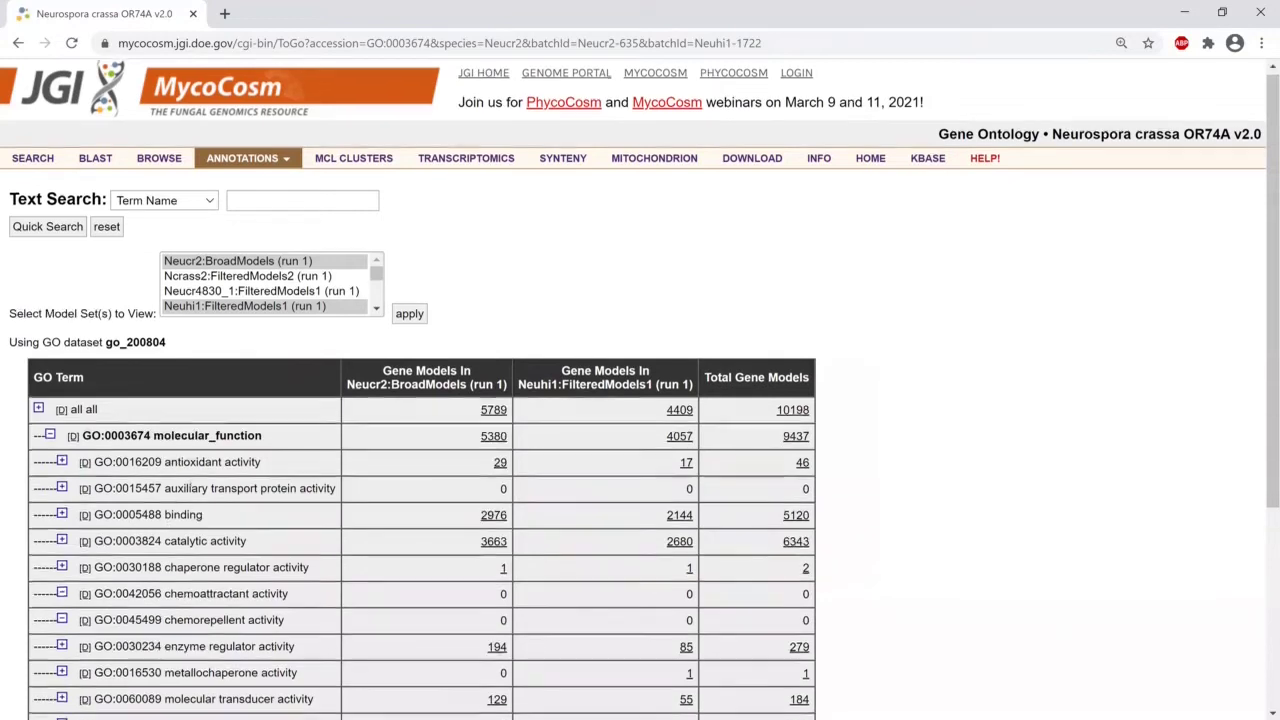
{"action": "scroll", "coordinate": [640, 400], "scroll_direction": "down", "scroll_amount": 2}
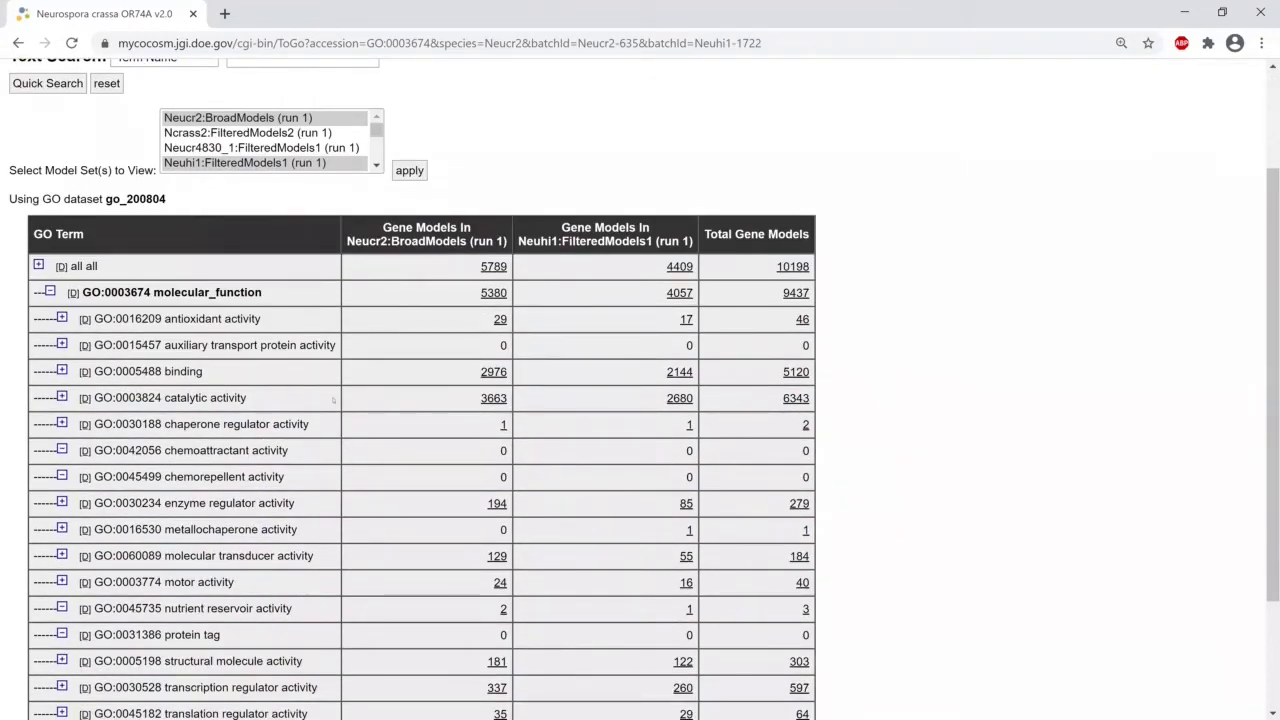
{"action": "scroll", "coordinate": [333, 398], "scroll_direction": "up", "scroll_amount": 2}
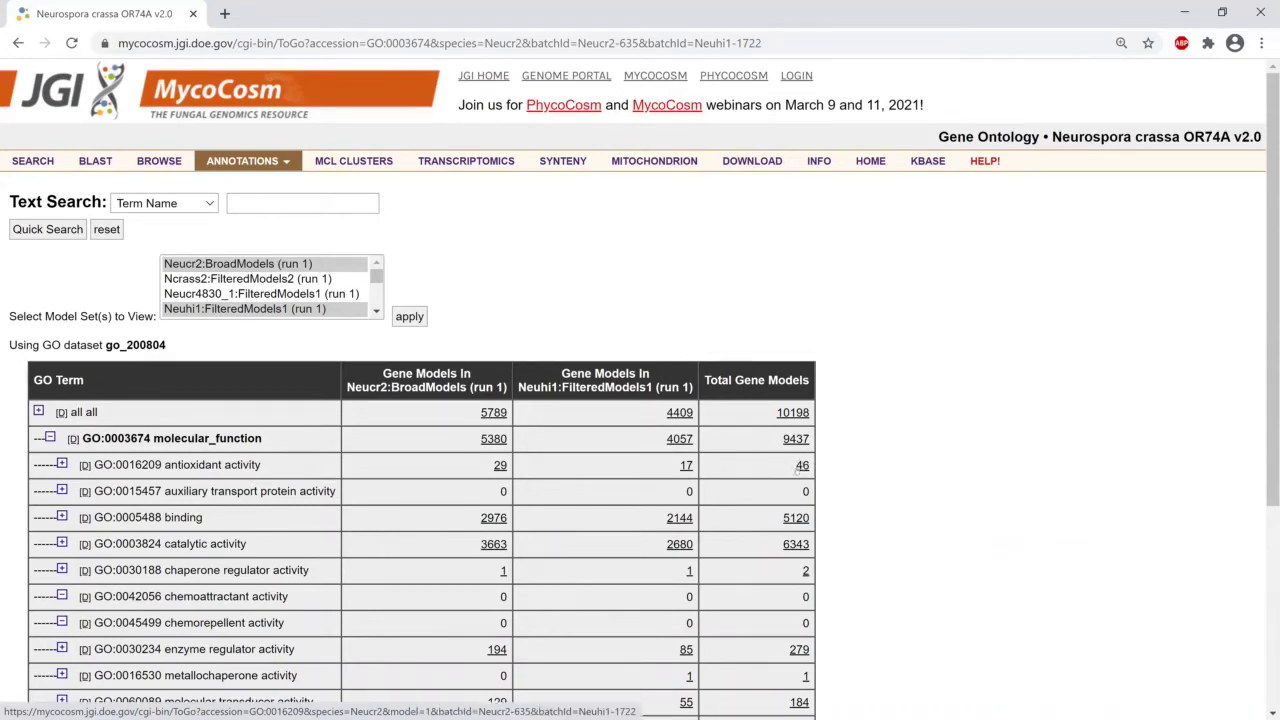
Step: Open the gene models annotated with GO:0016209 antioxidant activity and look through the listed proteins
{"action": "left_click", "coordinate": [500, 466]}
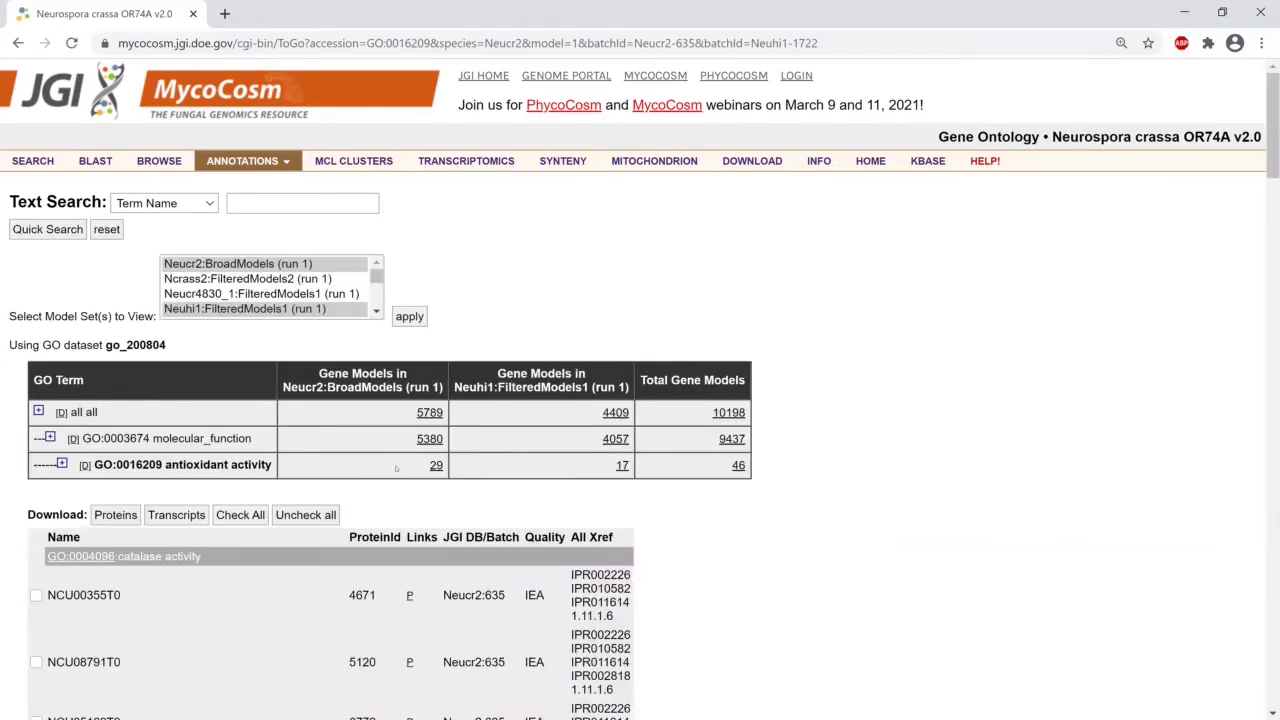
{"action": "scroll", "coordinate": [443, 483], "scroll_direction": "down", "scroll_amount": 3}
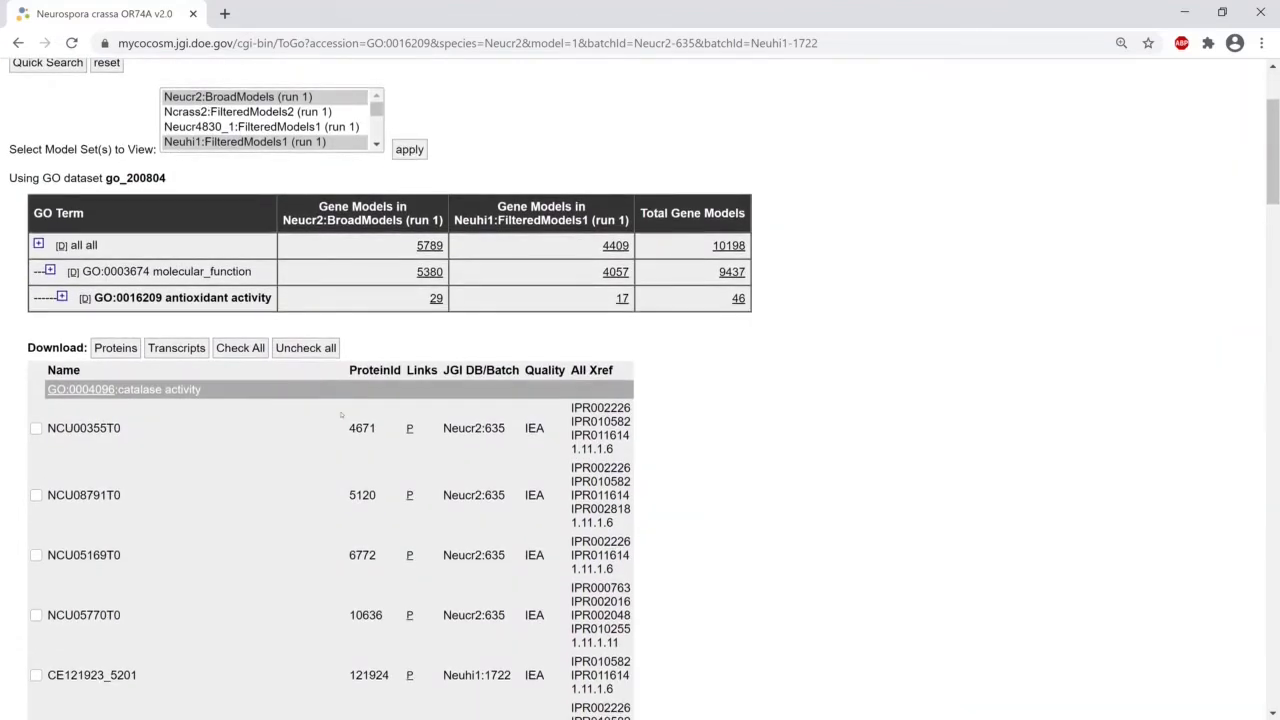
{"action": "scroll", "coordinate": [395, 304], "scroll_direction": "down", "scroll_amount": 4}
{"action": "scroll", "coordinate": [354, 441], "scroll_direction": "down", "scroll_amount": 5}
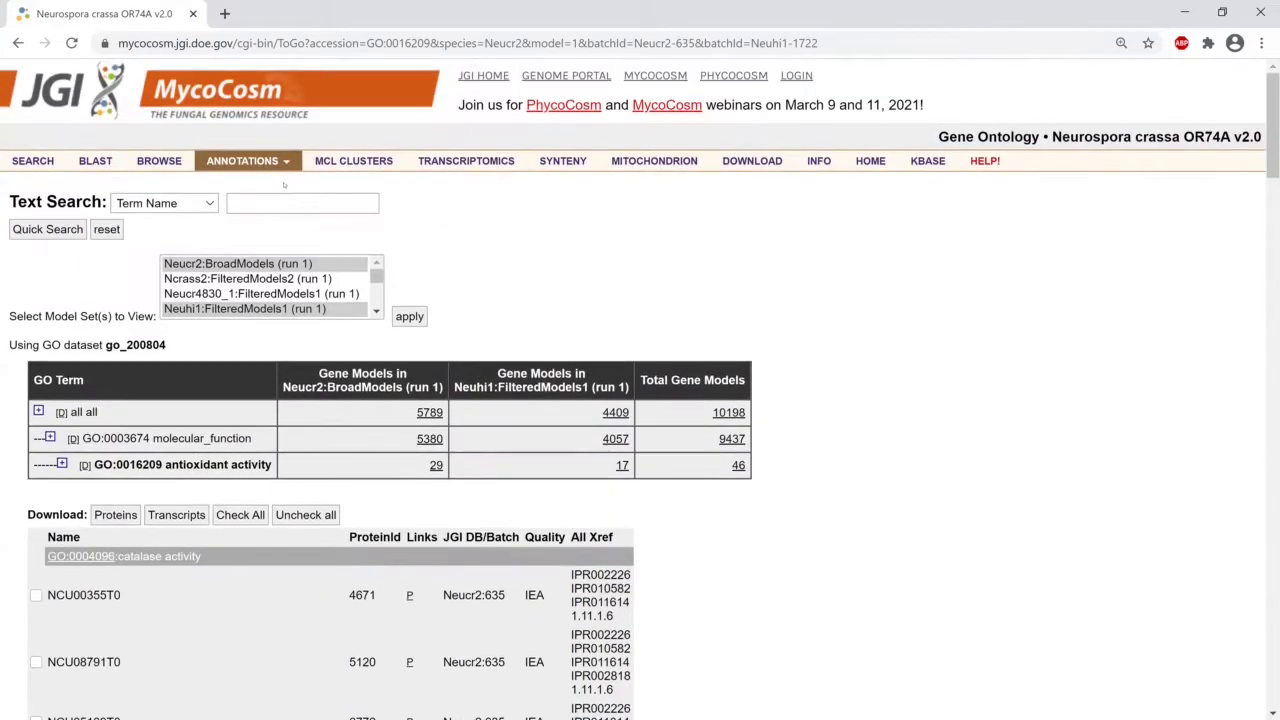
Step: Open the PFAM domain annotations of Neurospora crassa and examine the domain counts across the Neurospora genomes
{"action": "mouse_move", "coordinate": [286, 170]}
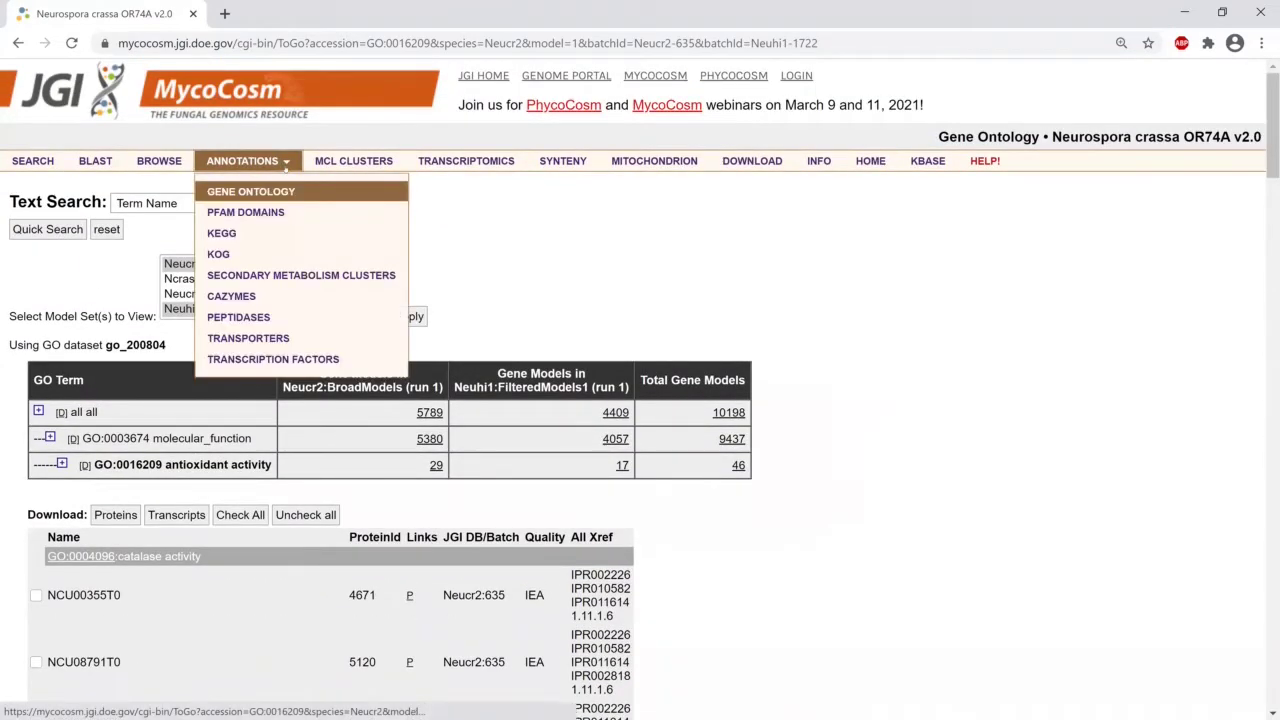
{"action": "left_click", "coordinate": [273, 212]}
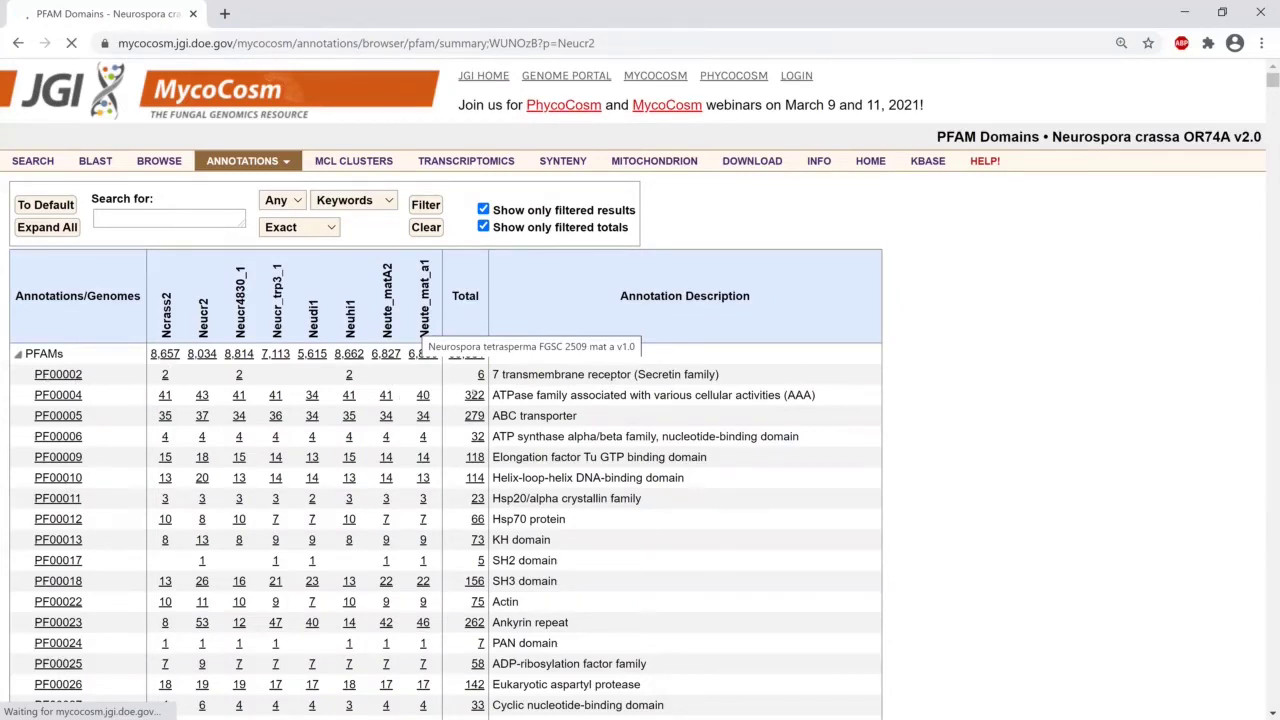
{"action": "scroll", "coordinate": [425, 330], "scroll_direction": "down", "scroll_amount": 1}
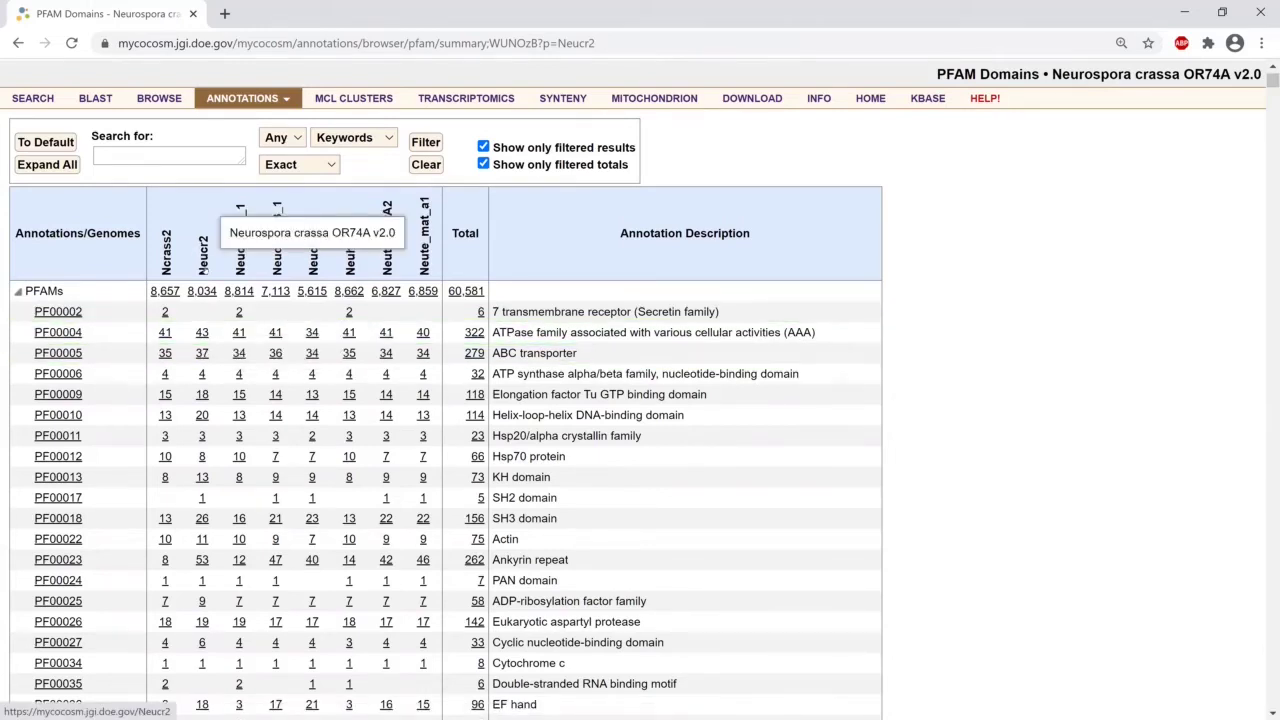
Step: Show the domain layouts of the Neucr2 proteins with the PF00005 ABC transporter domain, and return to the PFAM domain table
{"action": "left_click", "coordinate": [202, 354]}
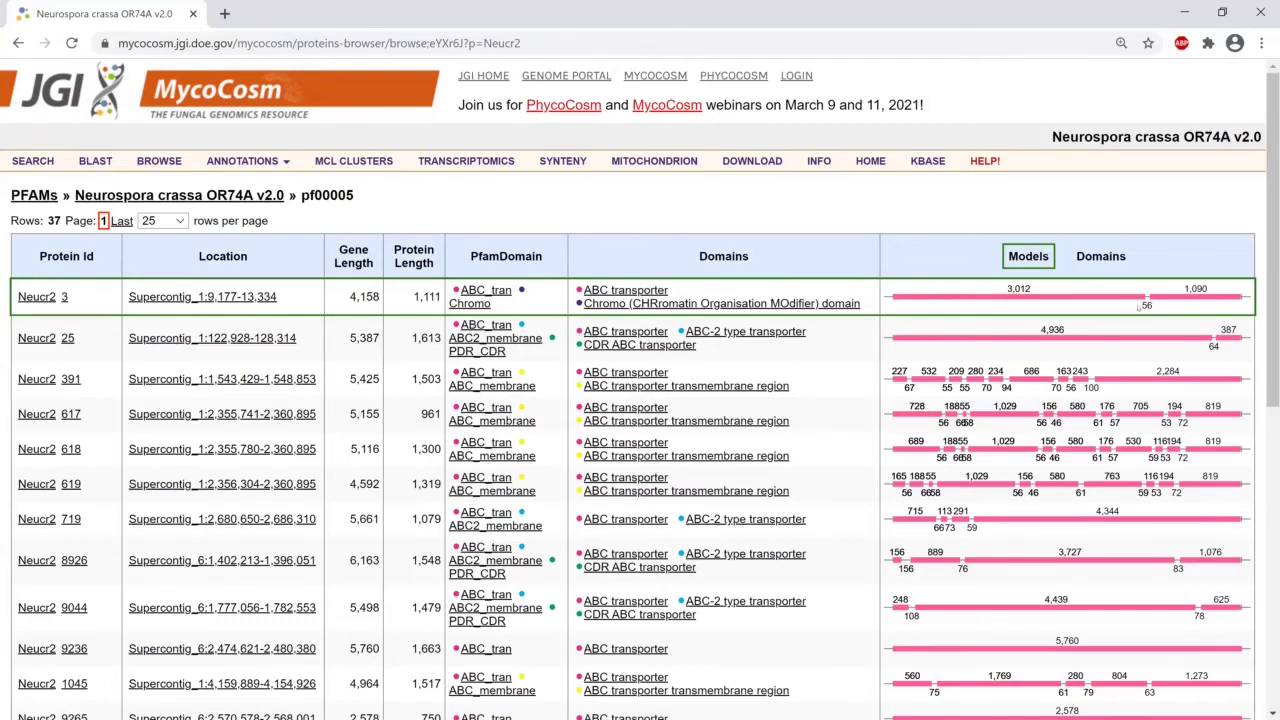
{"action": "left_click", "coordinate": [1101, 256]}
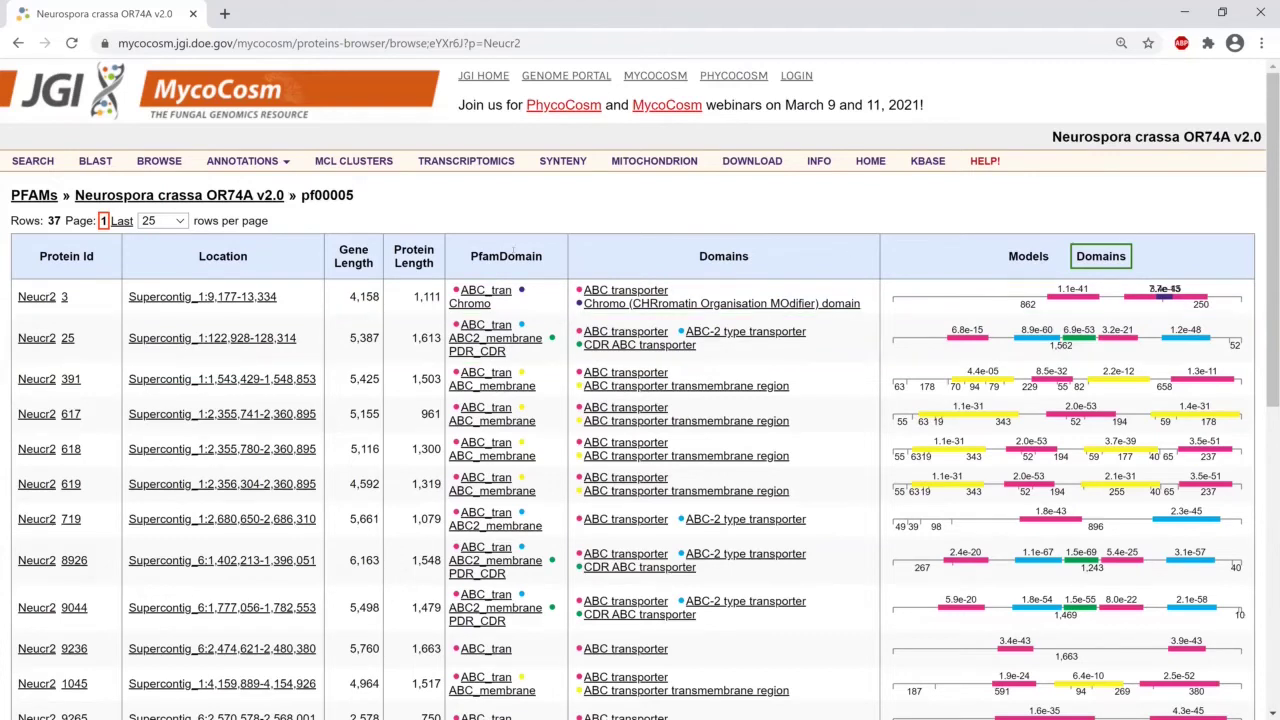
{"action": "mouse_move", "coordinate": [288, 172]}
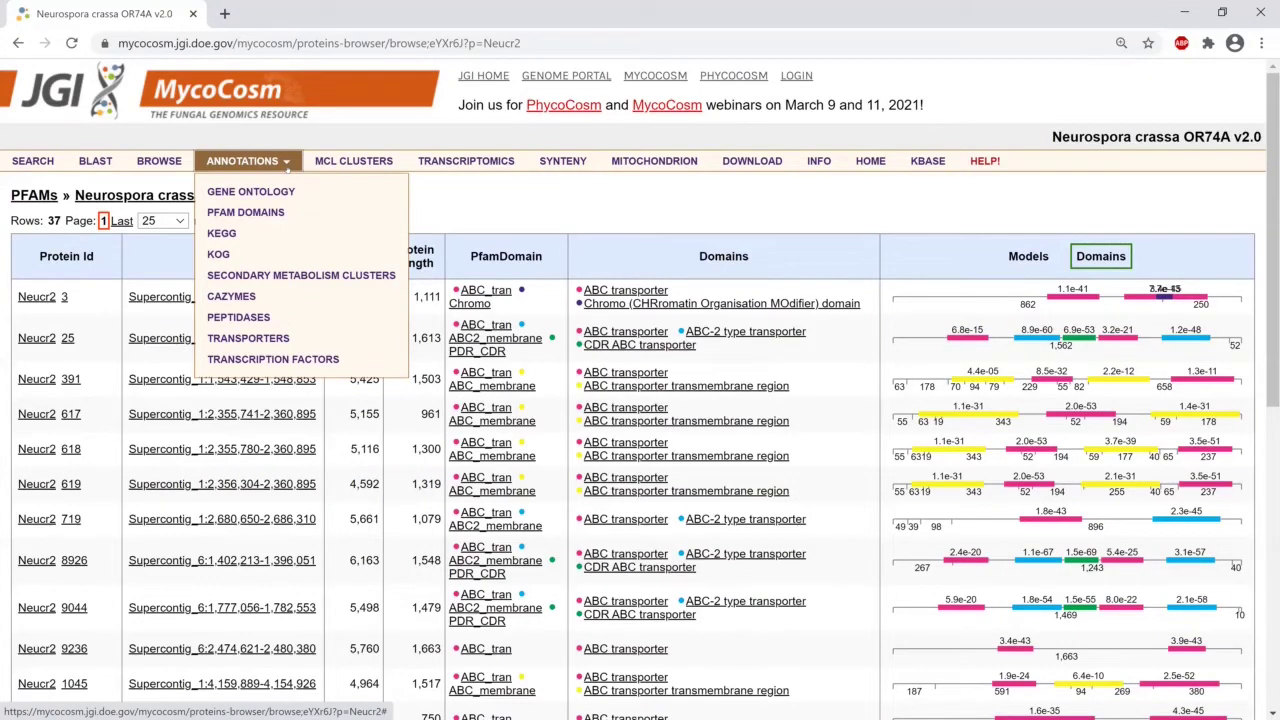
{"action": "left_click", "coordinate": [300, 212]}
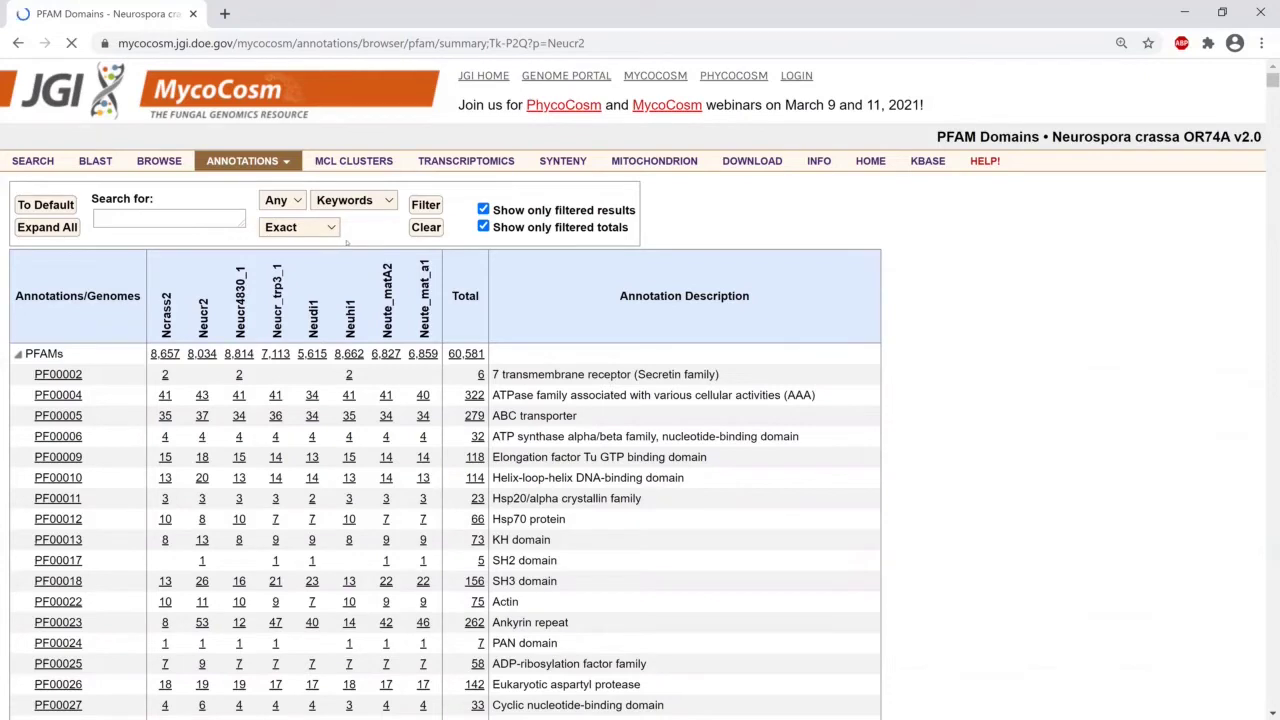
Step: Open the download page of Neurospora crassa OR74A v2.0 and accept the citation notice
{"action": "left_click", "coordinate": [753, 163]}
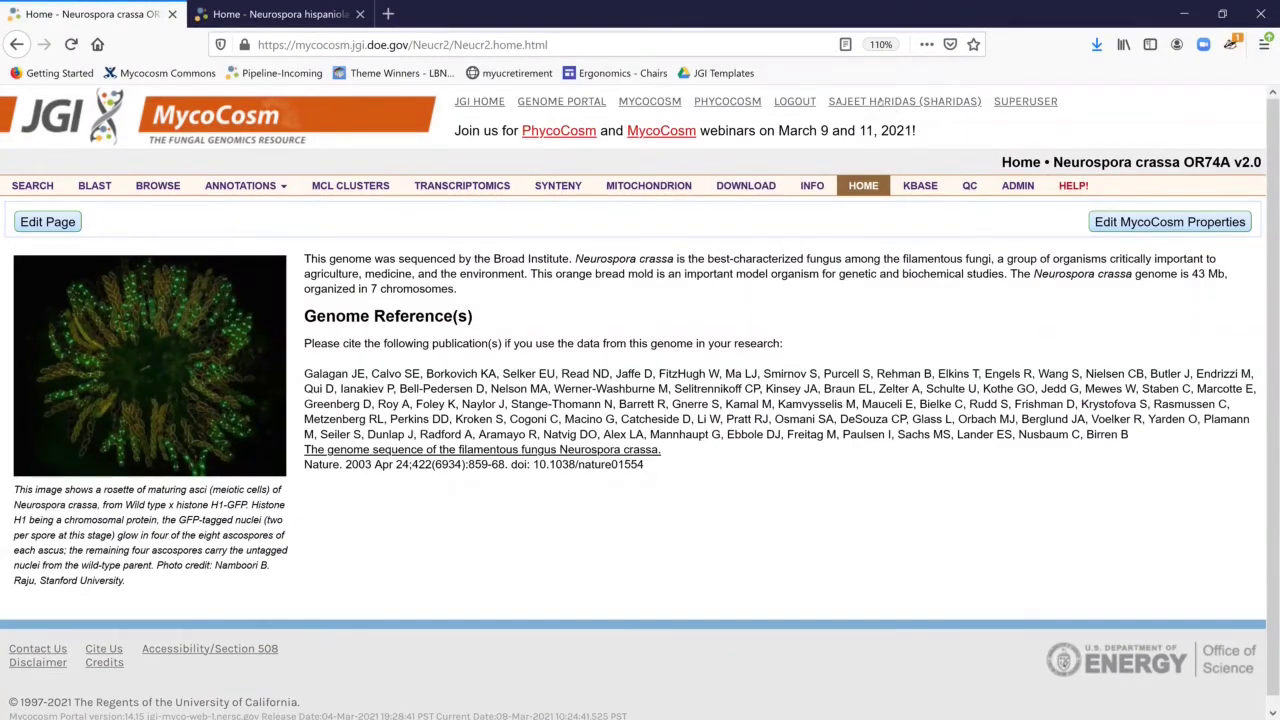
{"action": "left_click", "coordinate": [746, 187]}
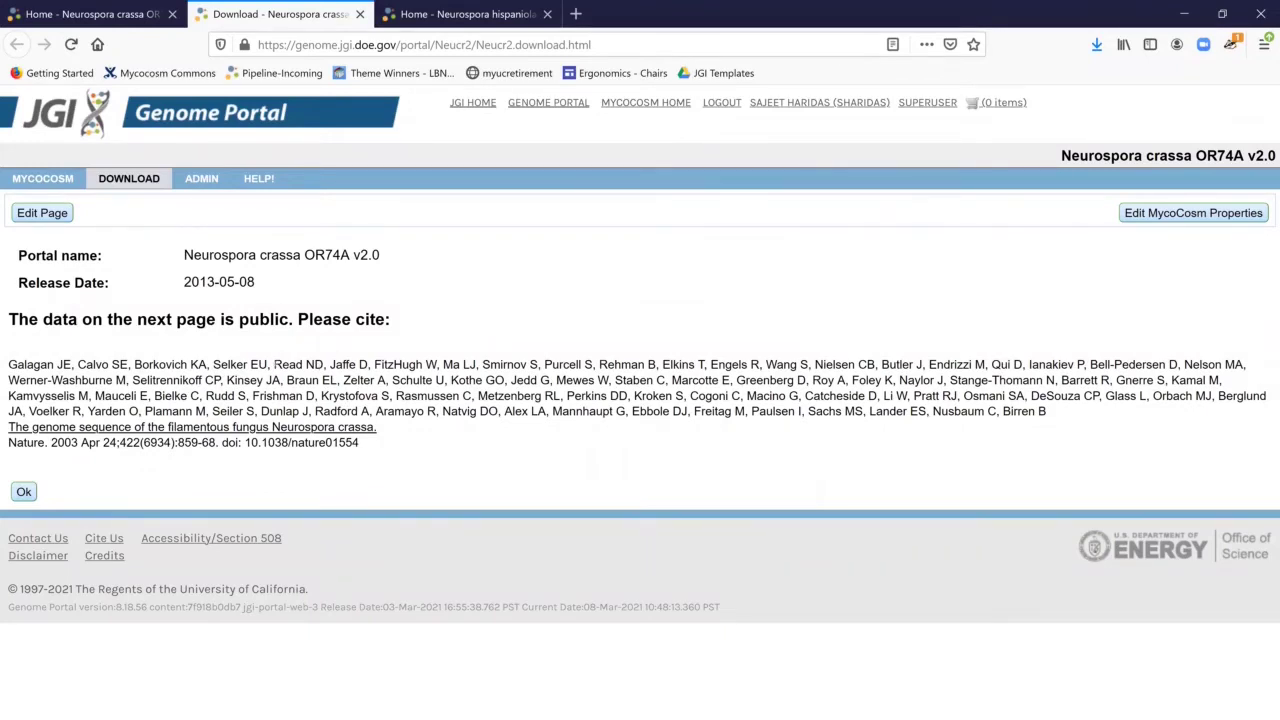
{"action": "left_click", "coordinate": [24, 491]}
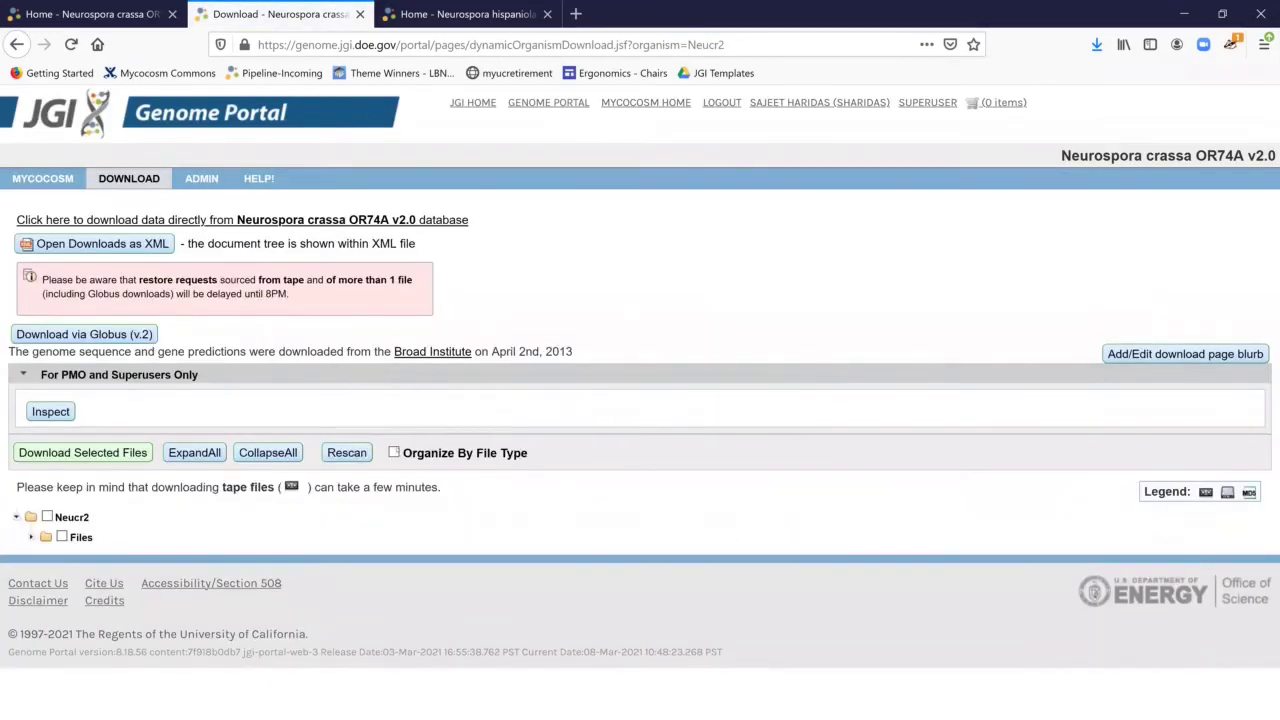
Step: Expand the entire Neucr2 file tree and look through its annotation and assembly files
{"action": "left_click", "coordinate": [31, 539]}
{"action": "left_click", "coordinate": [46, 557]}
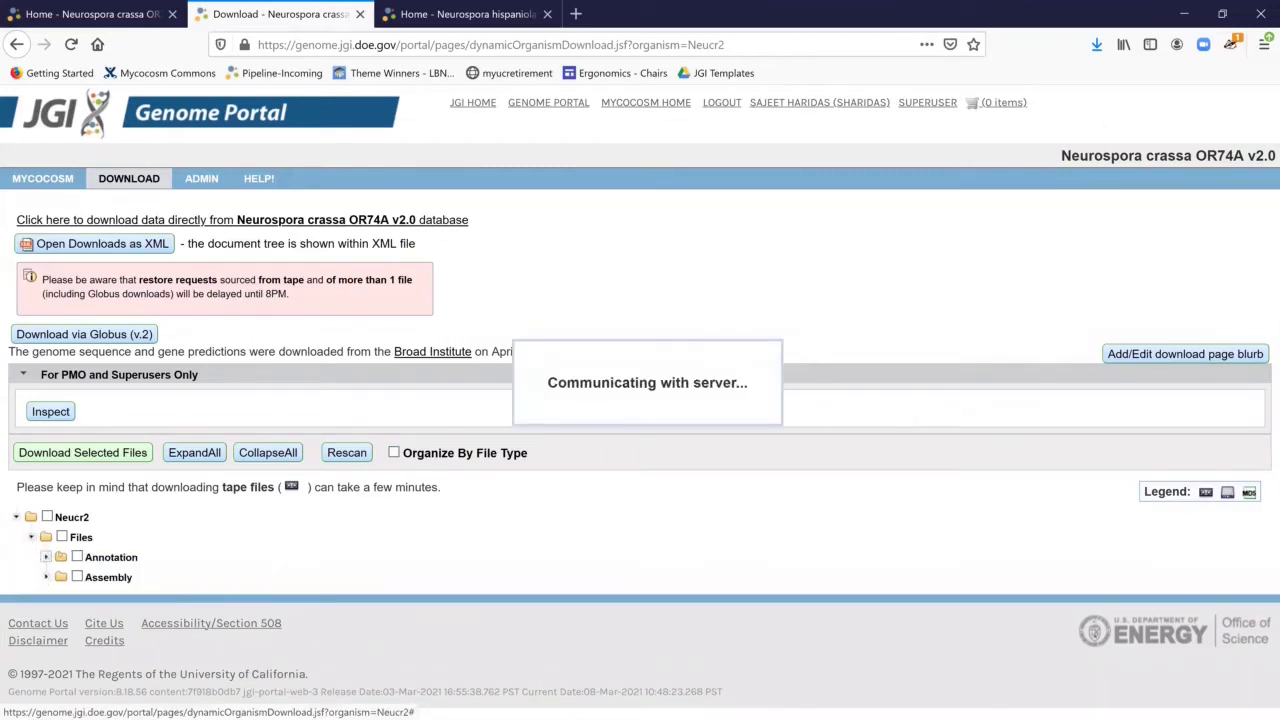
{"action": "left_click", "coordinate": [205, 453]}
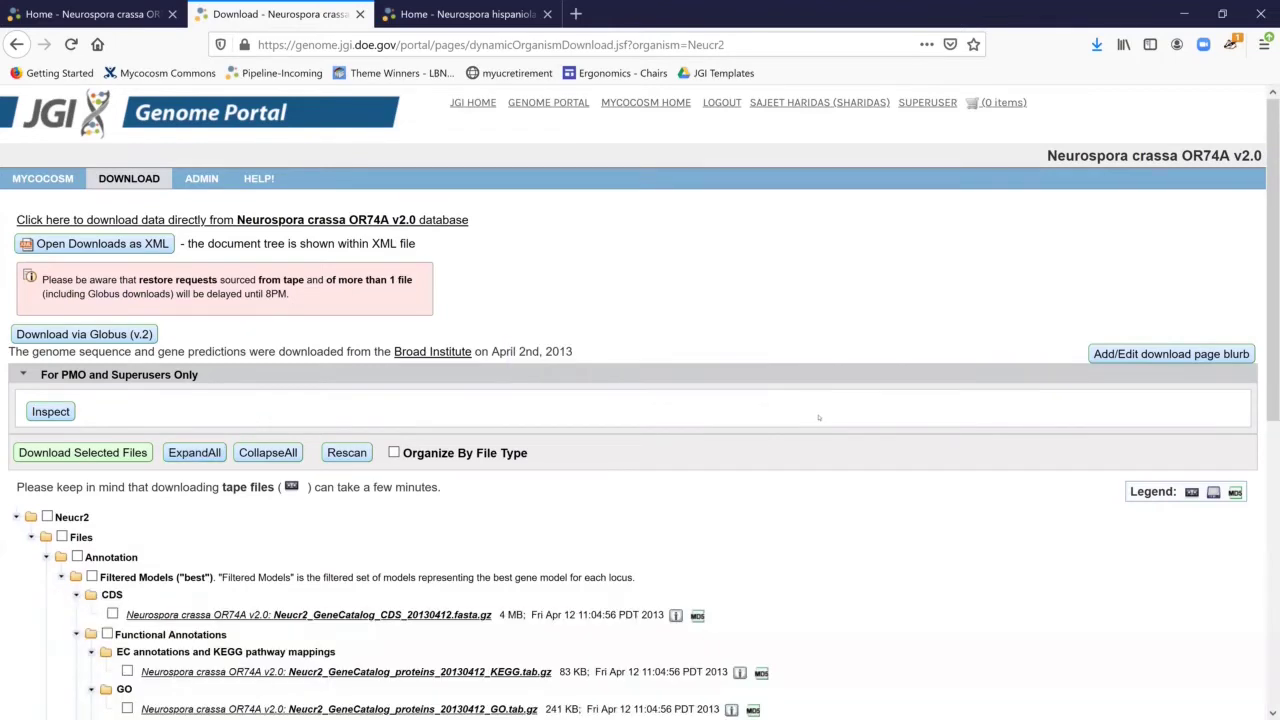
{"action": "scroll", "coordinate": [883, 376], "scroll_direction": "down", "scroll_amount": 3}
{"action": "scroll", "coordinate": [884, 372], "scroll_direction": "down", "scroll_amount": 2}
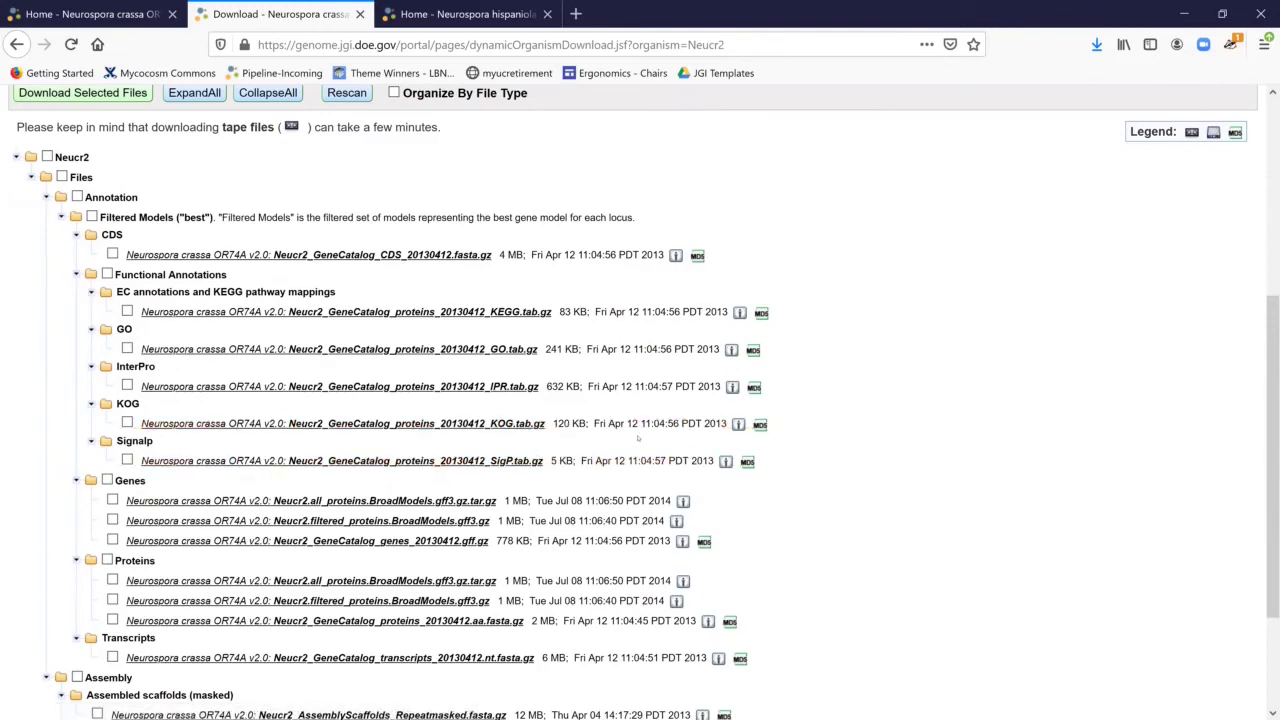
{"action": "scroll", "coordinate": [638, 439], "scroll_direction": "down", "scroll_amount": 3}
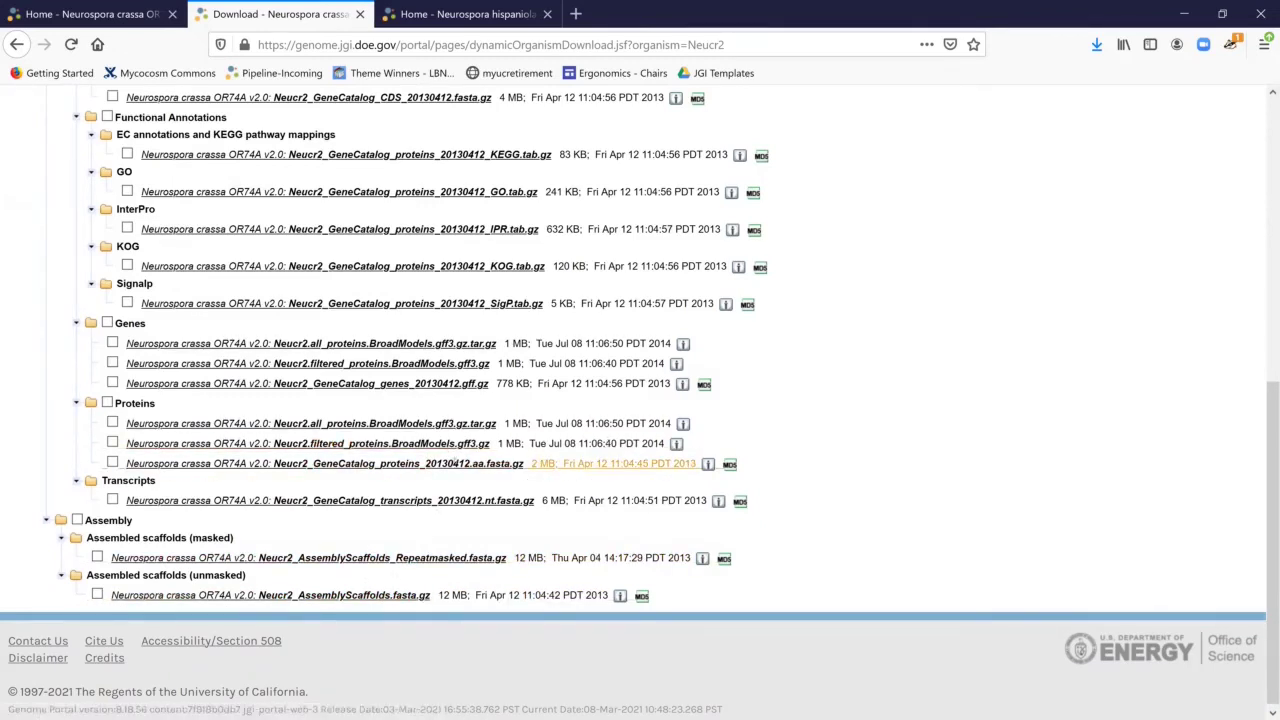
{"action": "scroll", "coordinate": [456, 458], "scroll_direction": "up", "scroll_amount": 3}
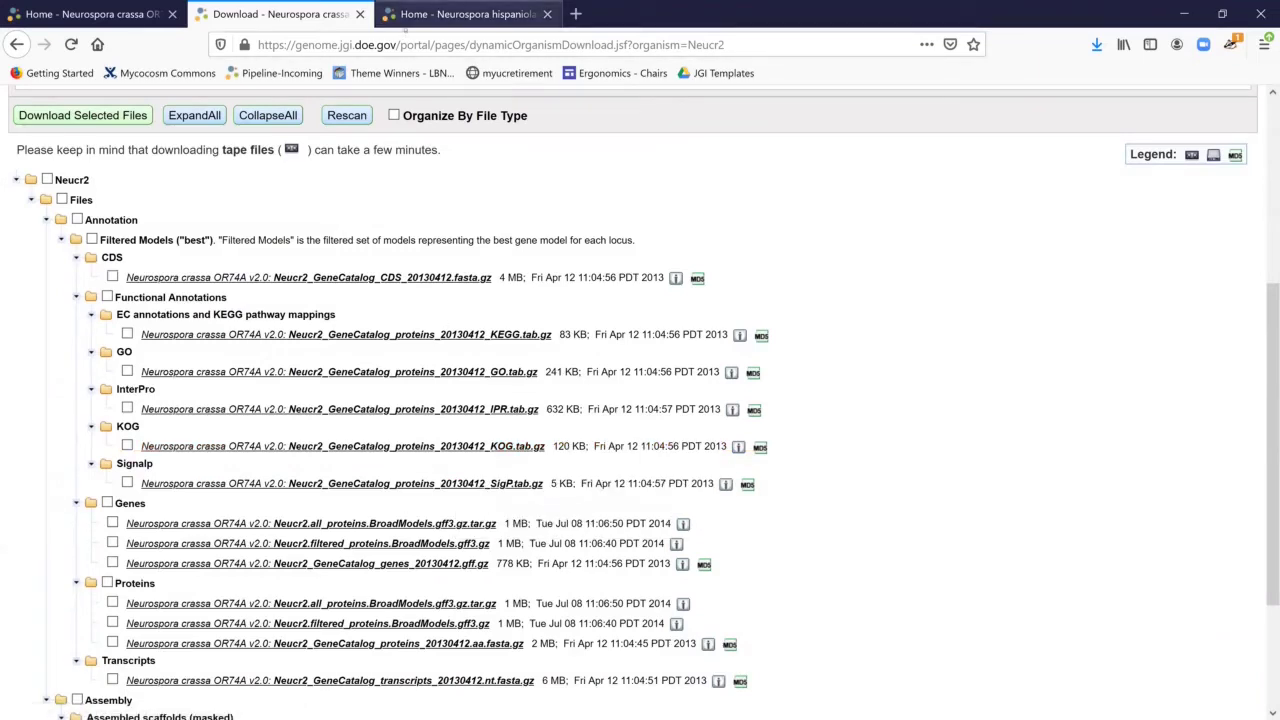
Step: Open the download page of Neurospora hispaniola FGSC 10403 v1.0, read the Data Usage Policy and agree to it
{"action": "left_click", "coordinate": [430, 16]}
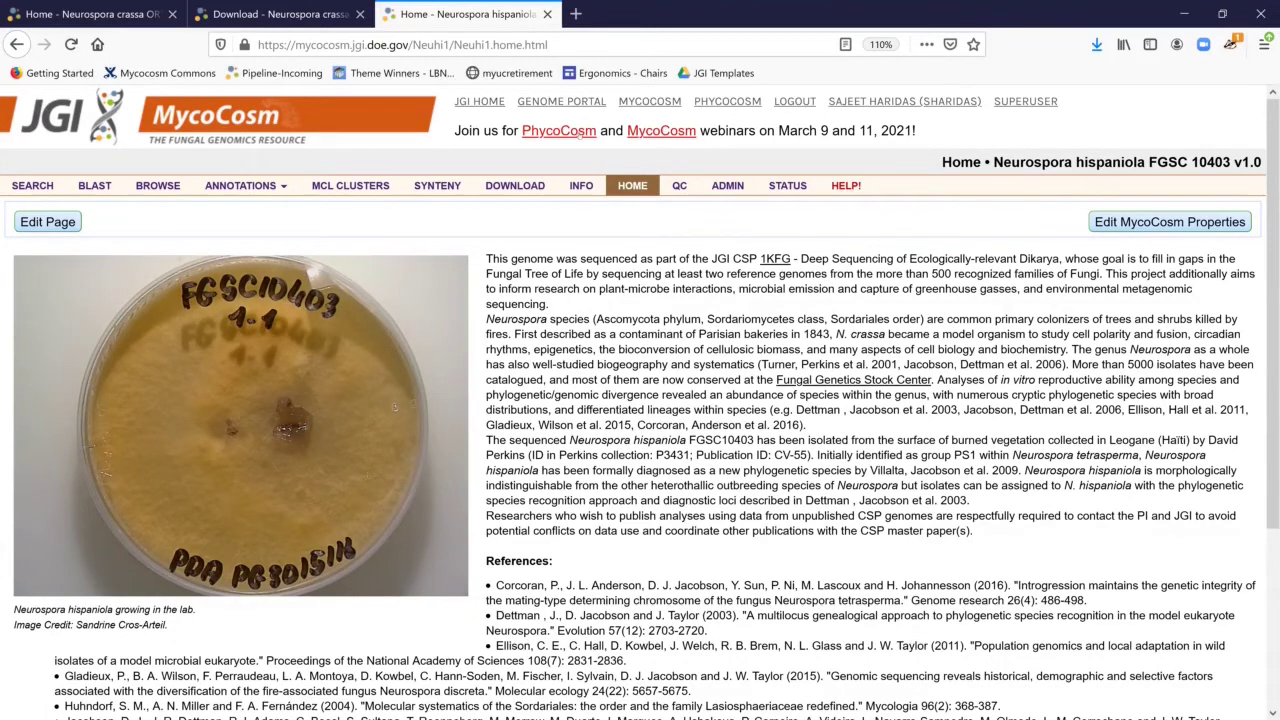
{"action": "left_click", "coordinate": [513, 185]}
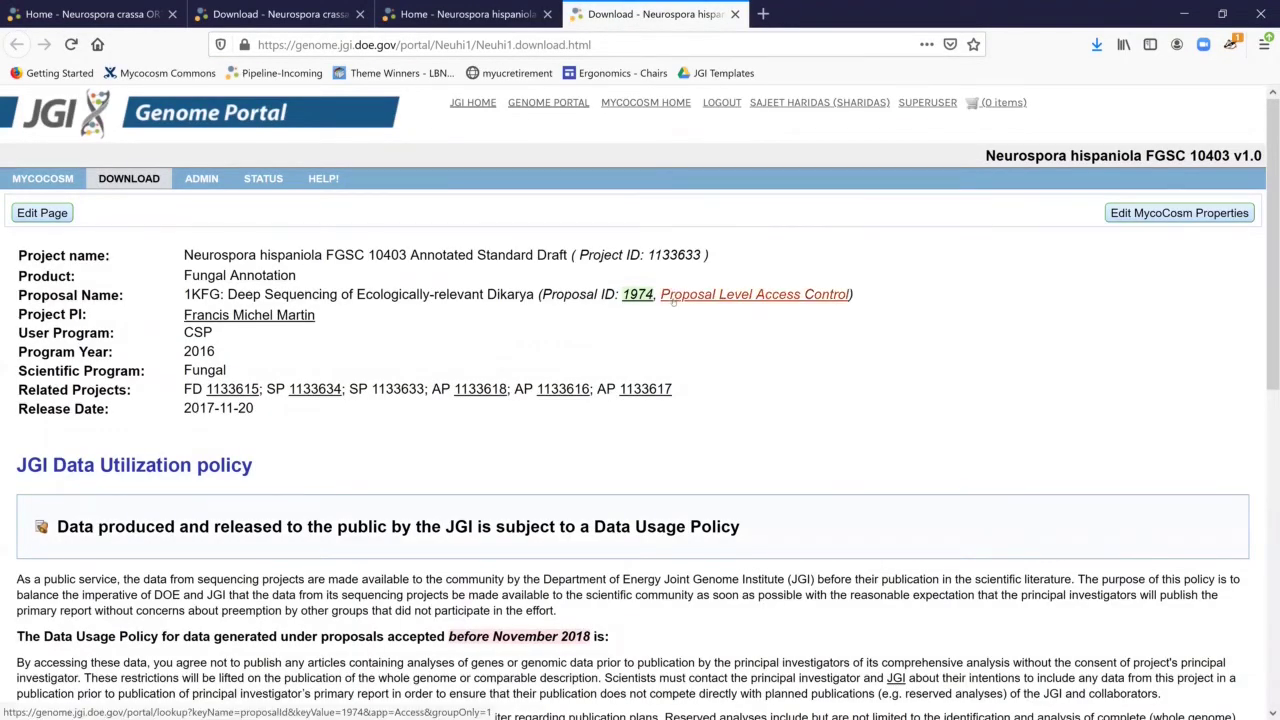
{"action": "scroll", "coordinate": [212, 311], "scroll_direction": "down", "scroll_amount": 3}
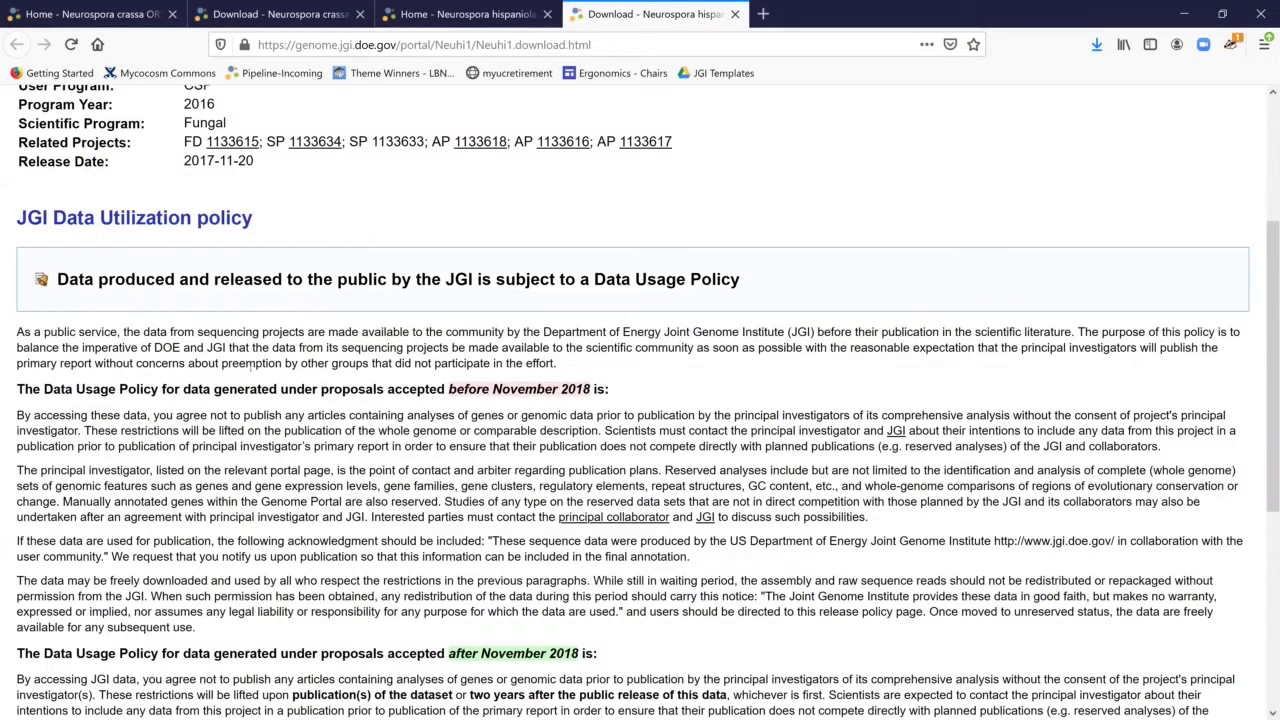
{"action": "scroll", "coordinate": [412, 468], "scroll_direction": "down", "scroll_amount": 3}
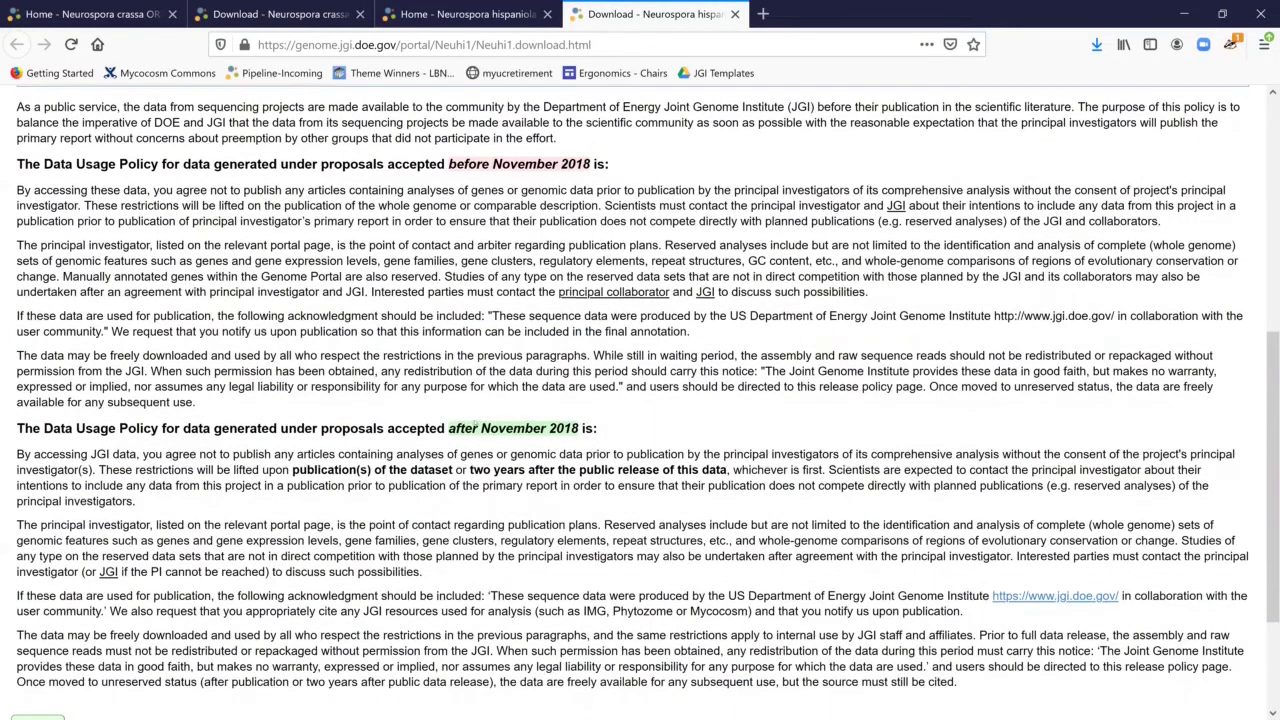
{"action": "scroll", "coordinate": [484, 416], "scroll_direction": "down", "scroll_amount": 3}
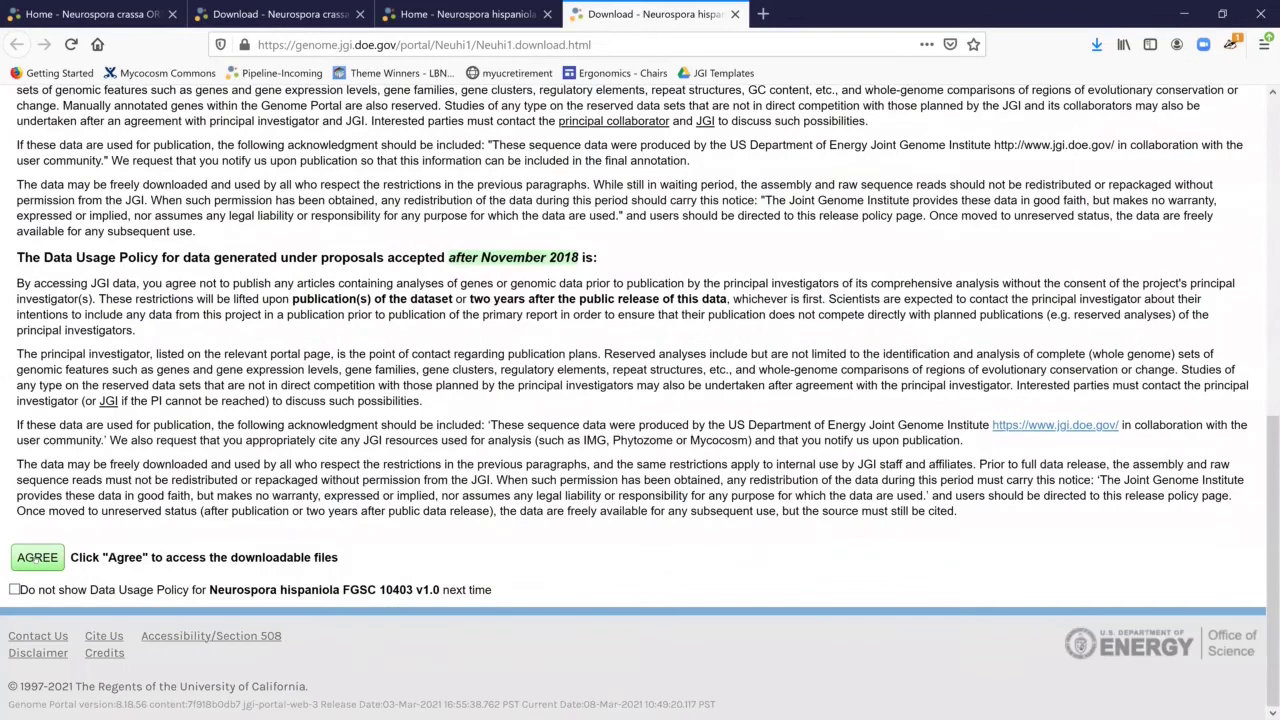
{"action": "left_click", "coordinate": [37, 557]}
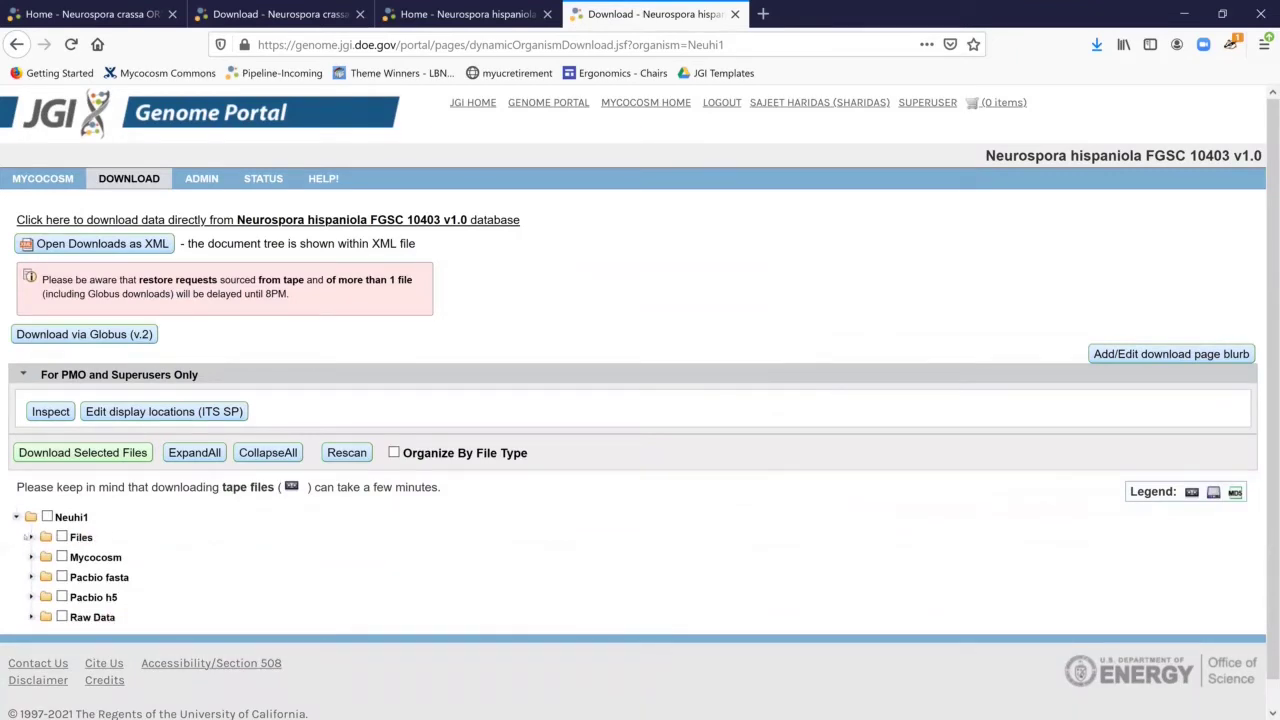
Step: Expand the entire Neuhi1 file tree and examine the all-models, filtered-models and assembly files available for download
{"action": "left_click", "coordinate": [185, 455]}
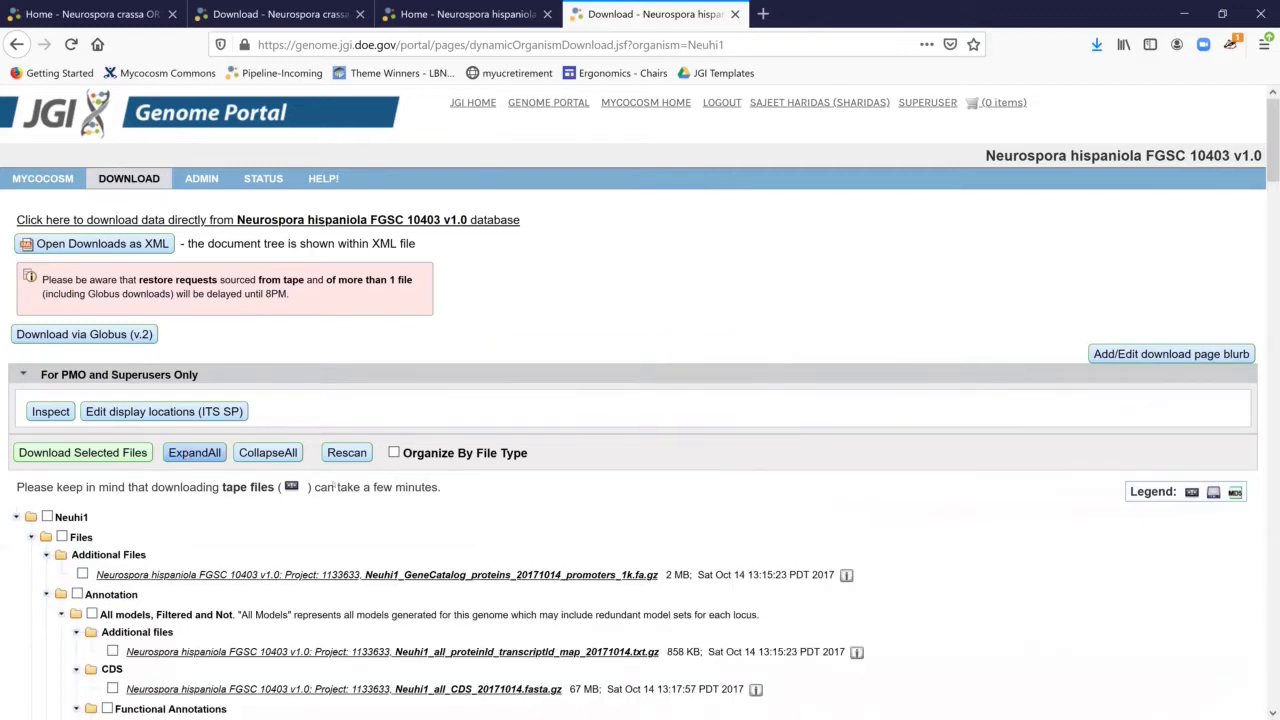
{"action": "scroll", "coordinate": [334, 486], "scroll_direction": "down", "scroll_amount": 5}
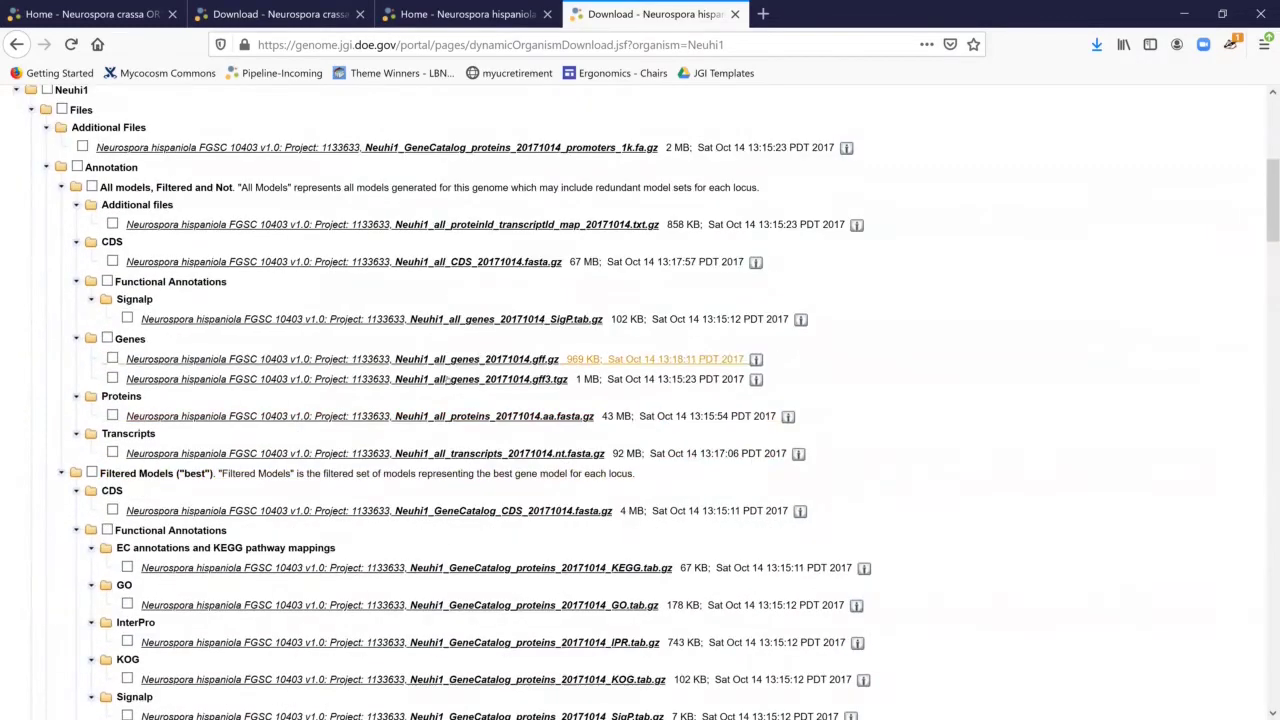
{"action": "left_click", "coordinate": [470, 359]}
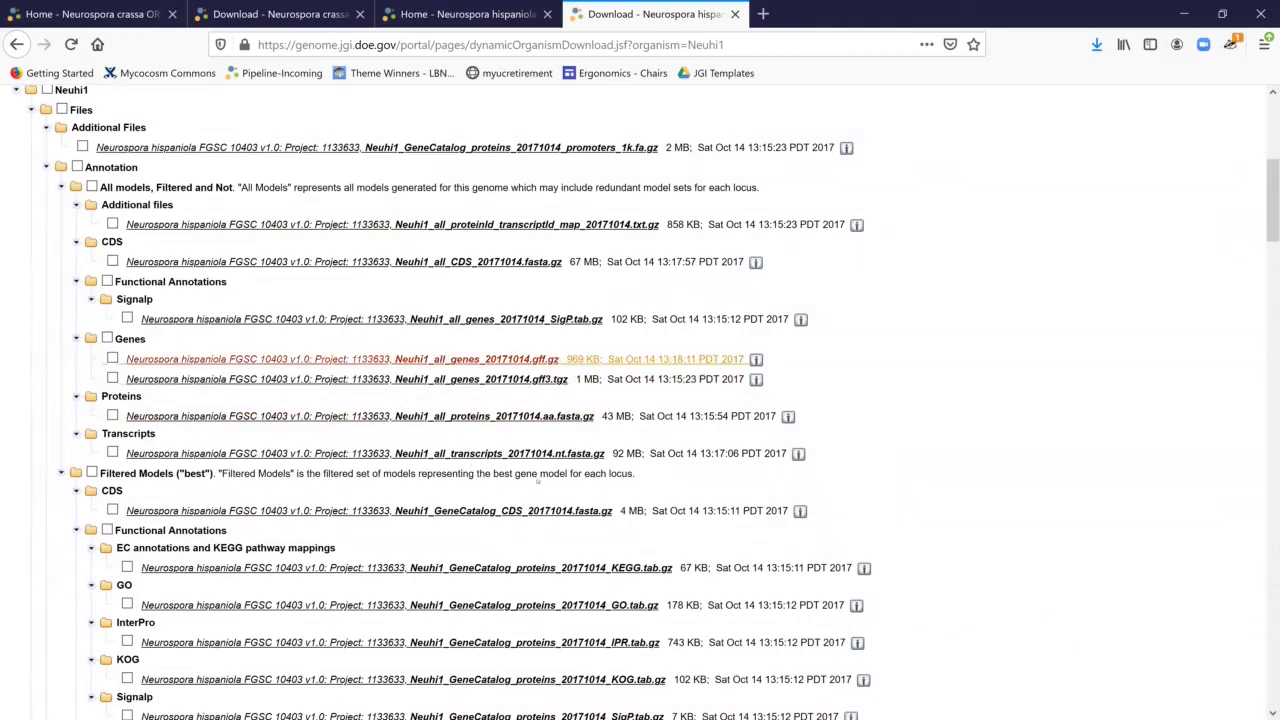
{"action": "scroll", "coordinate": [537, 480], "scroll_direction": "down", "scroll_amount": 3}
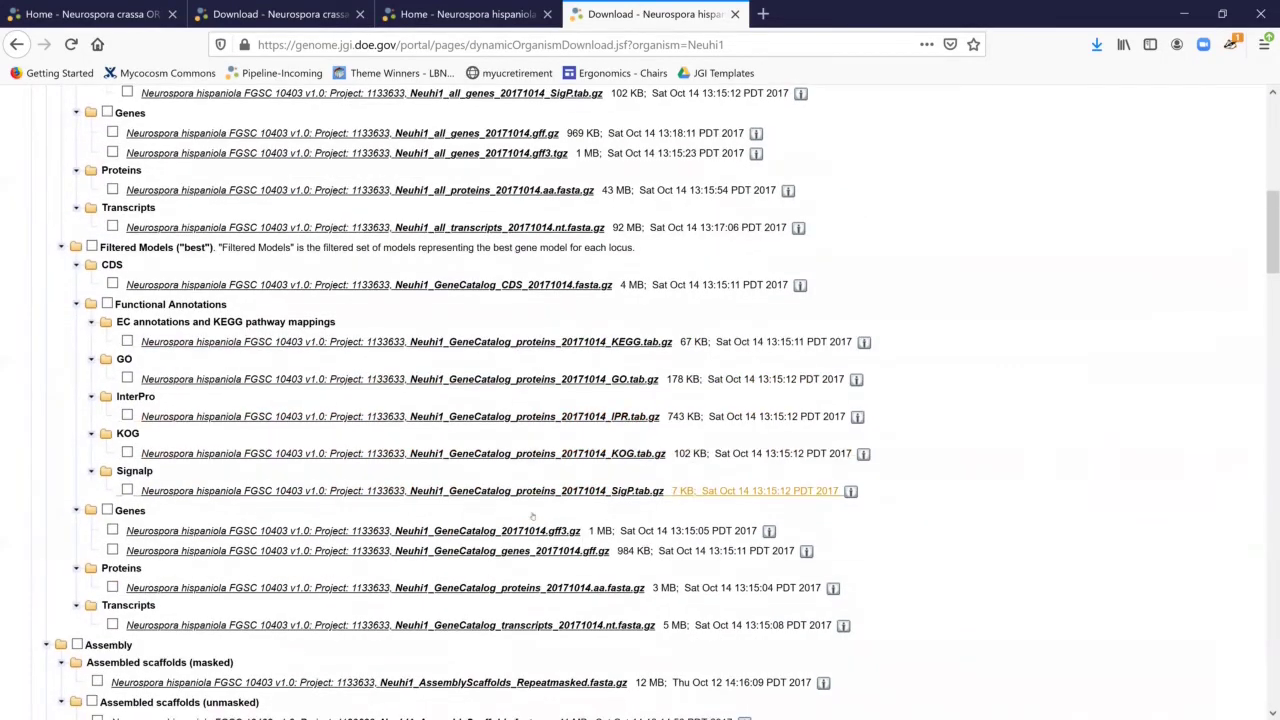
{"action": "scroll", "coordinate": [520, 491], "scroll_direction": "down", "scroll_amount": 3}
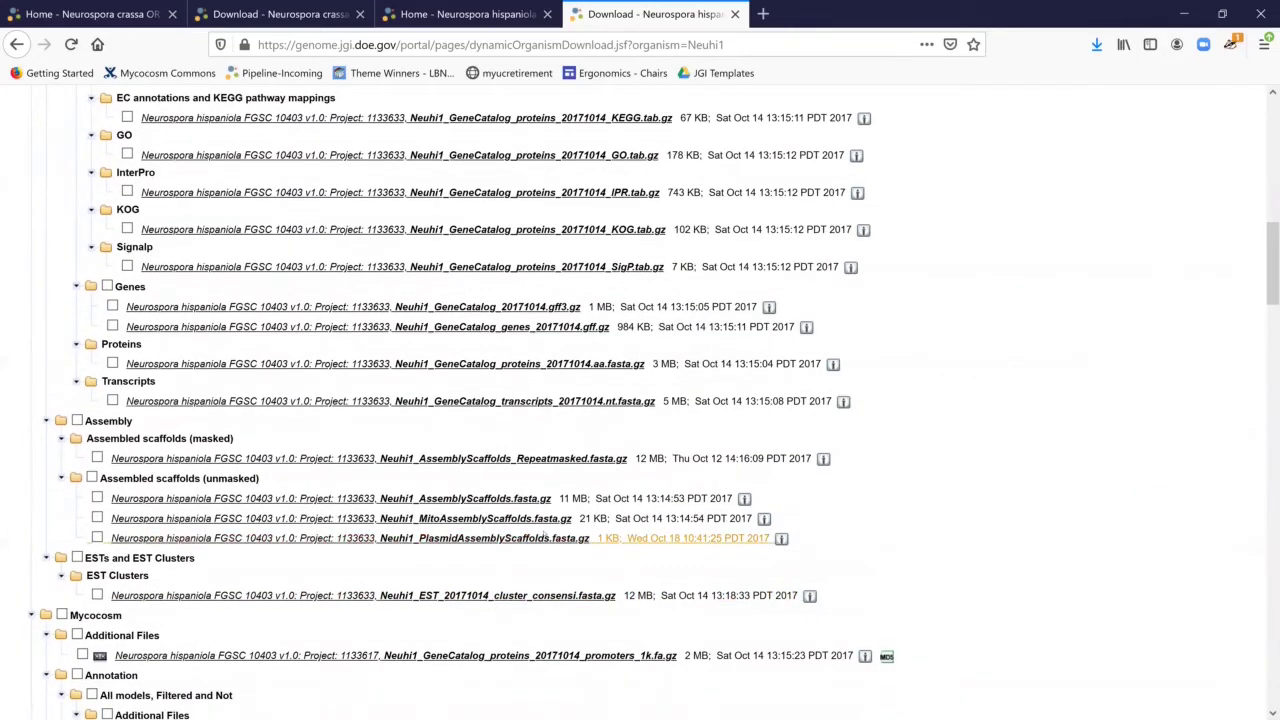
{"action": "scroll", "coordinate": [525, 235], "scroll_direction": "down", "scroll_amount": 7}
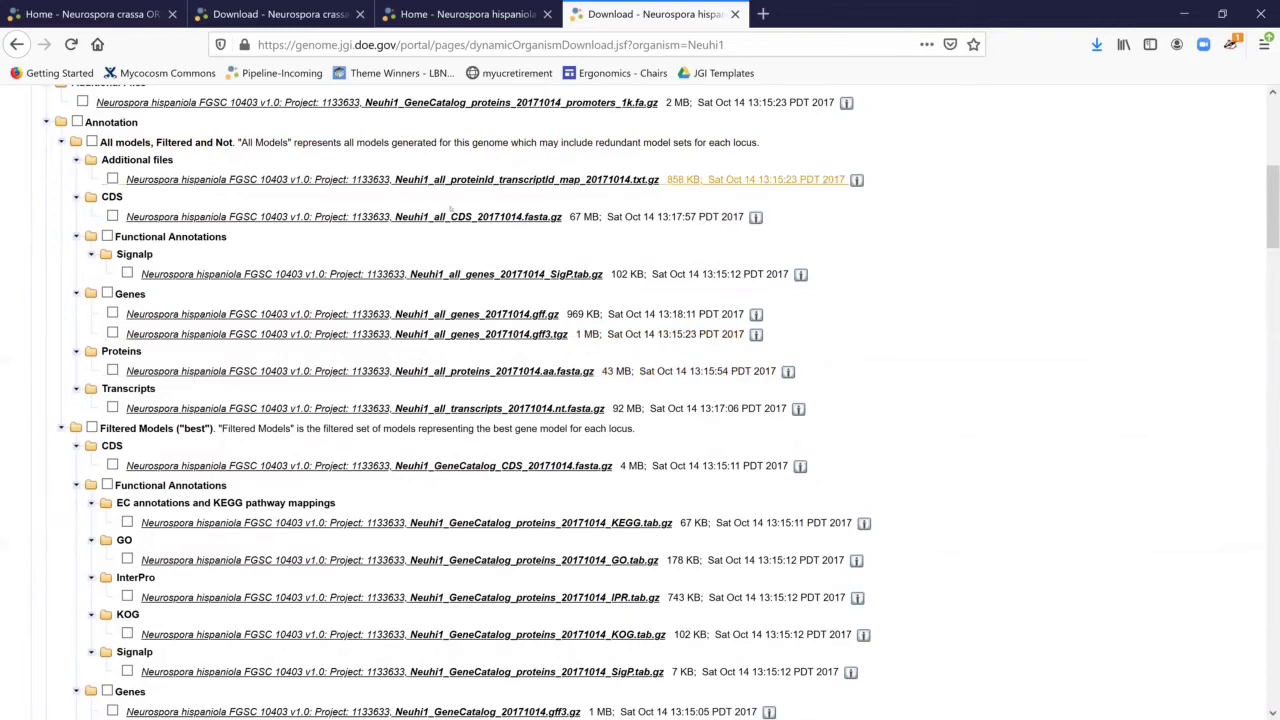
{"action": "scroll", "coordinate": [451, 208], "scroll_direction": "up", "scroll_amount": 3}
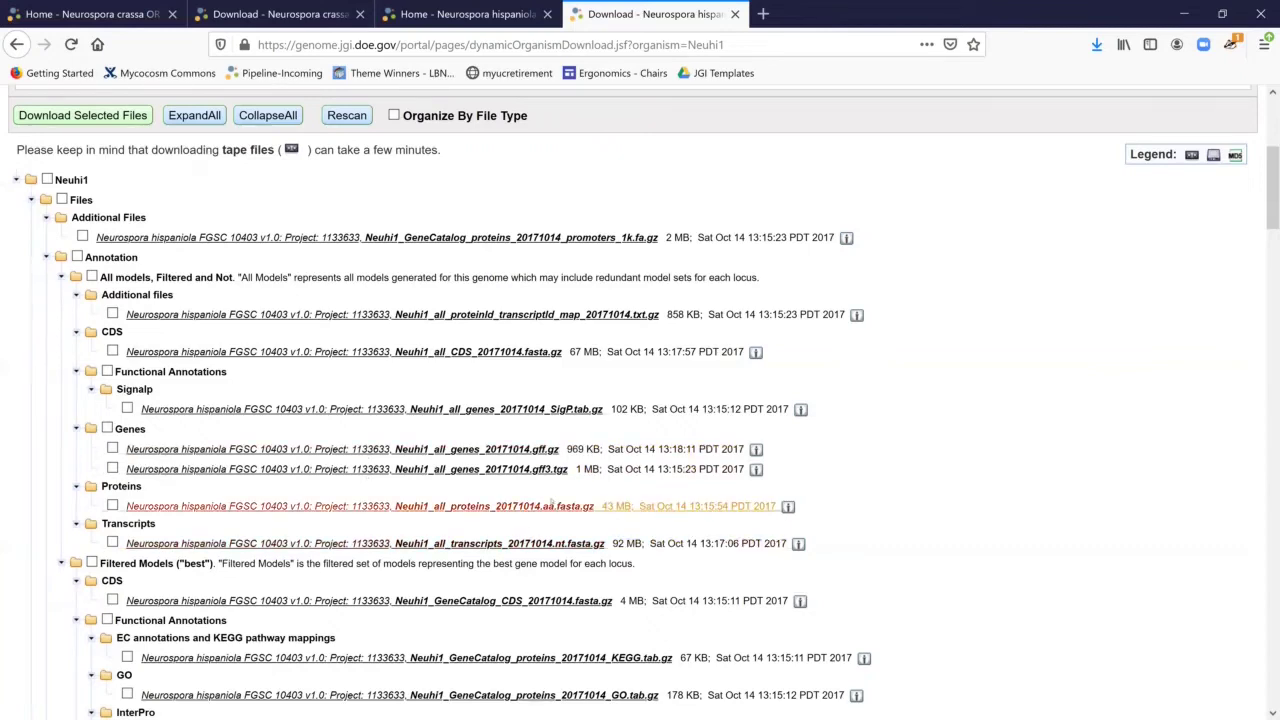
{"action": "scroll", "coordinate": [521, 597], "scroll_direction": "down", "scroll_amount": 3}
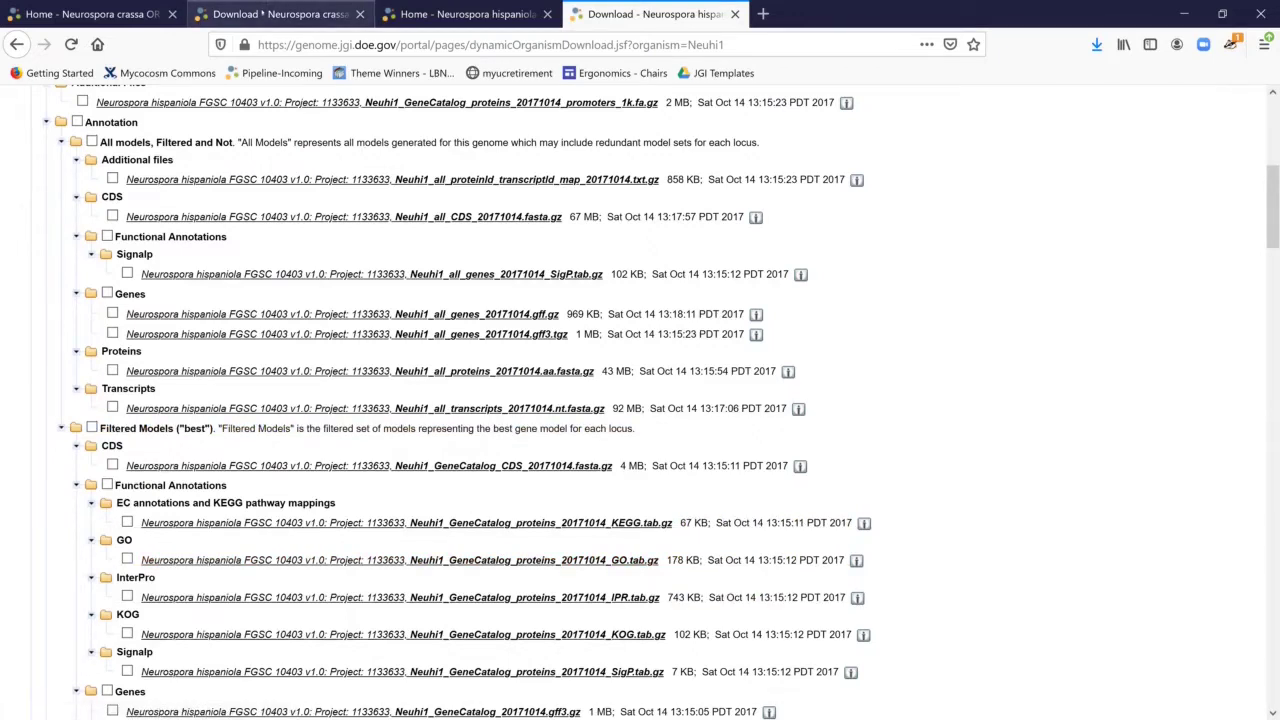
Step: Compare the Neurospora crassa download file list with the Neurospora hispaniola one
{"action": "left_click", "coordinate": [280, 14]}
{"action": "scroll", "coordinate": [380, 372], "scroll_direction": "down", "scroll_amount": 3}
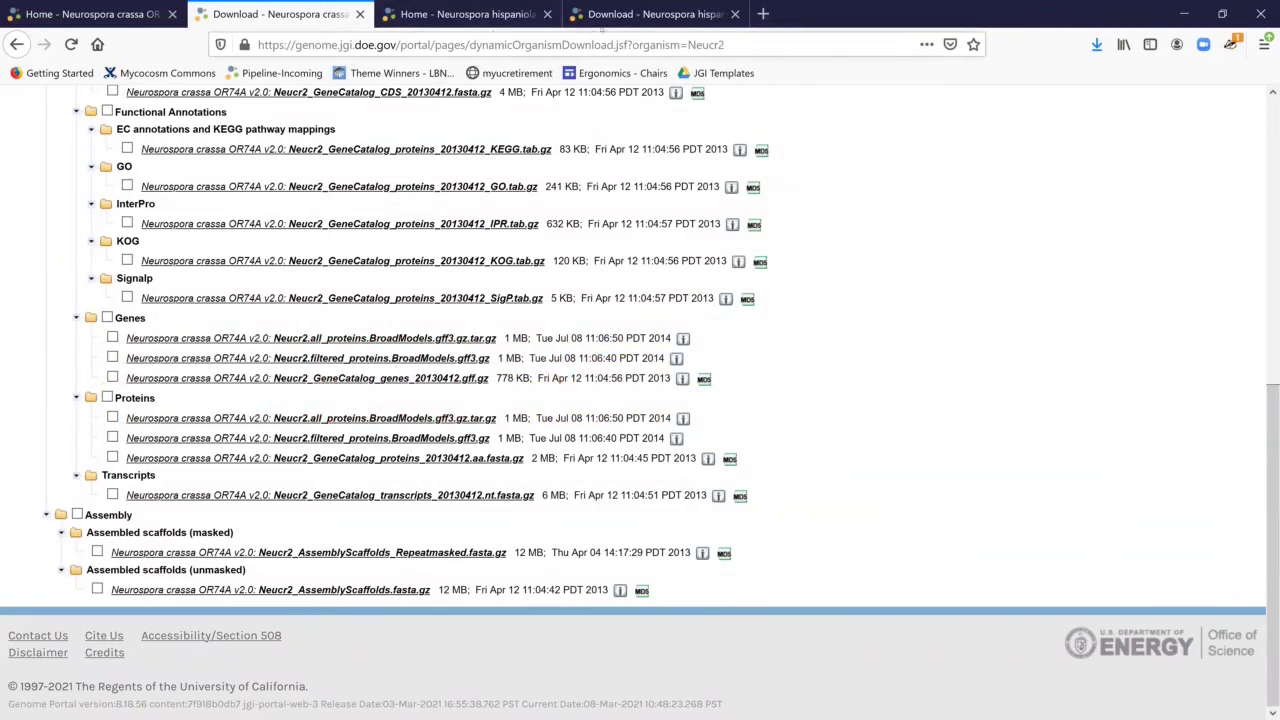
{"action": "left_click", "coordinate": [604, 29]}
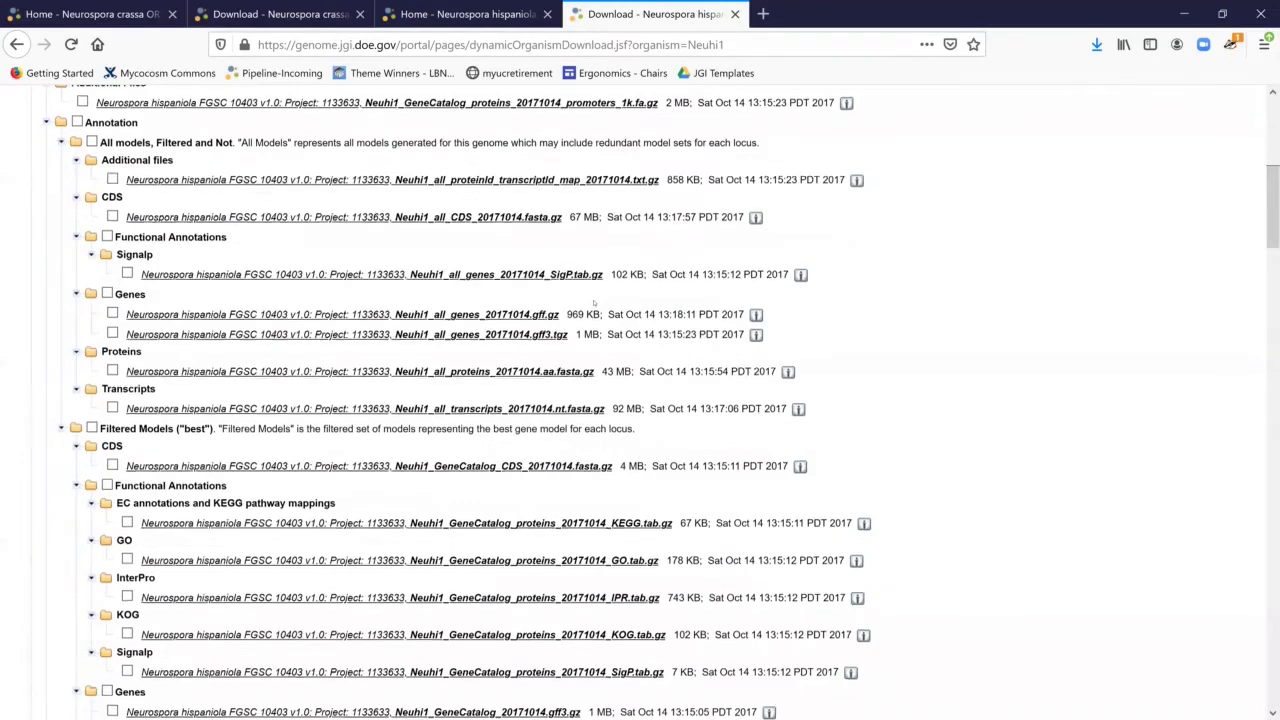
{"action": "scroll", "coordinate": [594, 303], "scroll_direction": "up", "scroll_amount": 3}
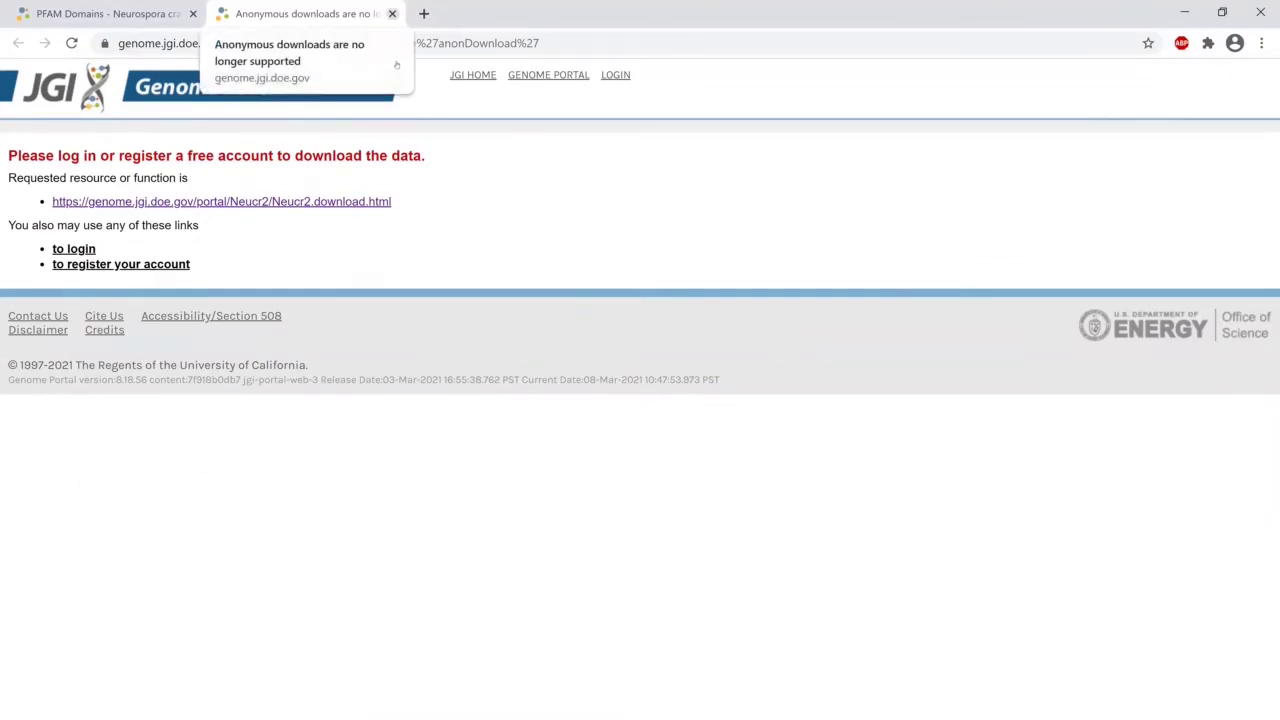
Step: Close the anonymous downloads page and view the Neurospora crassa MCL clusters for the run Ncrass2 comparative clustering.4022
{"action": "left_click", "coordinate": [392, 13]}
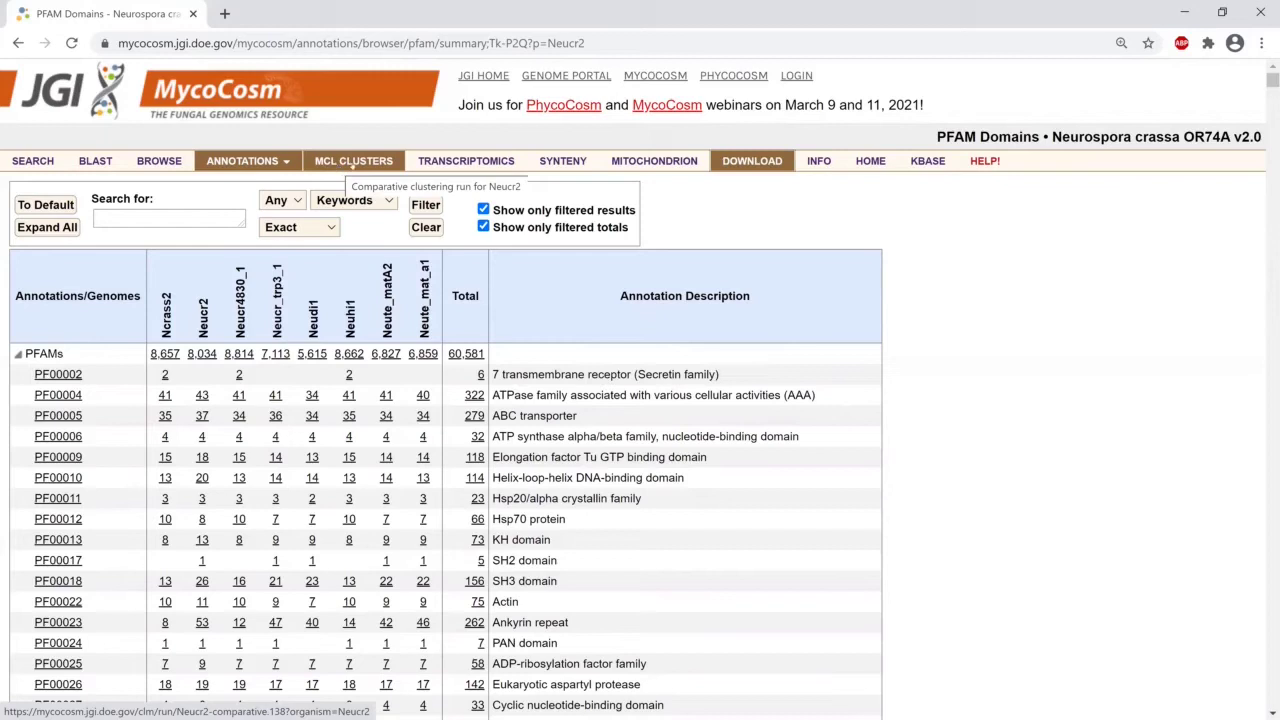
{"action": "left_click", "coordinate": [354, 162]}
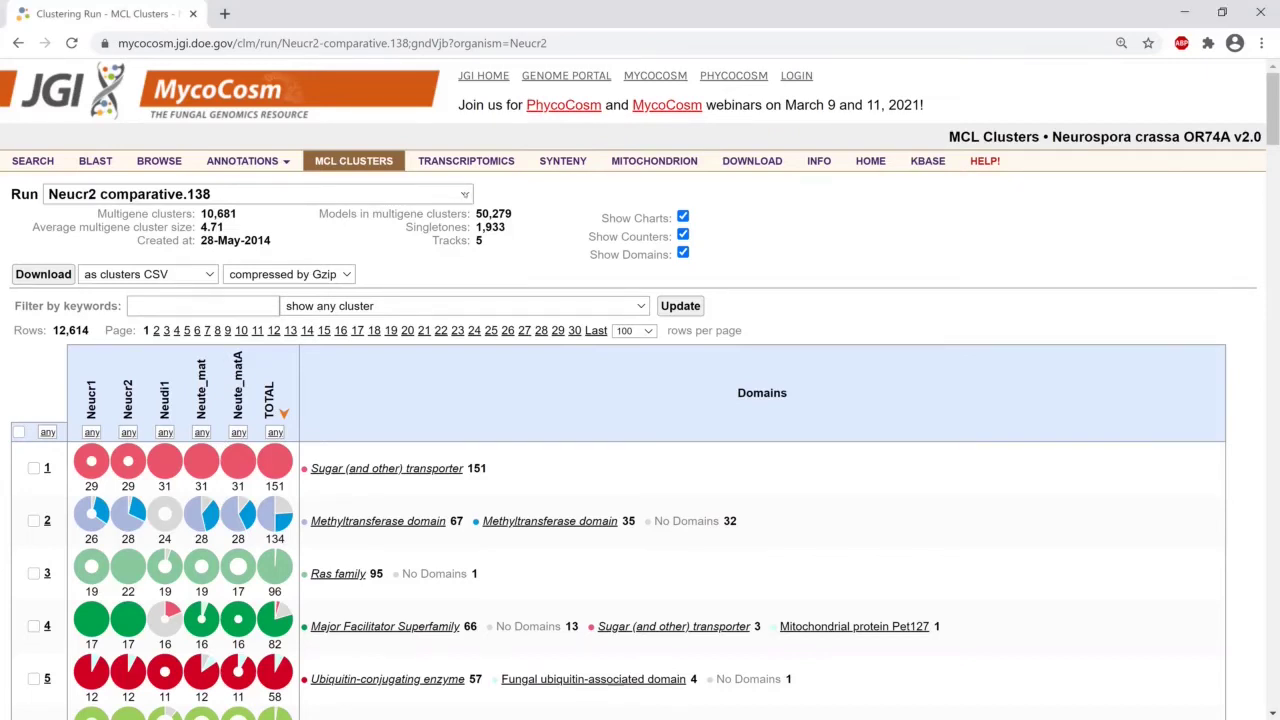
{"action": "left_click", "coordinate": [255, 194]}
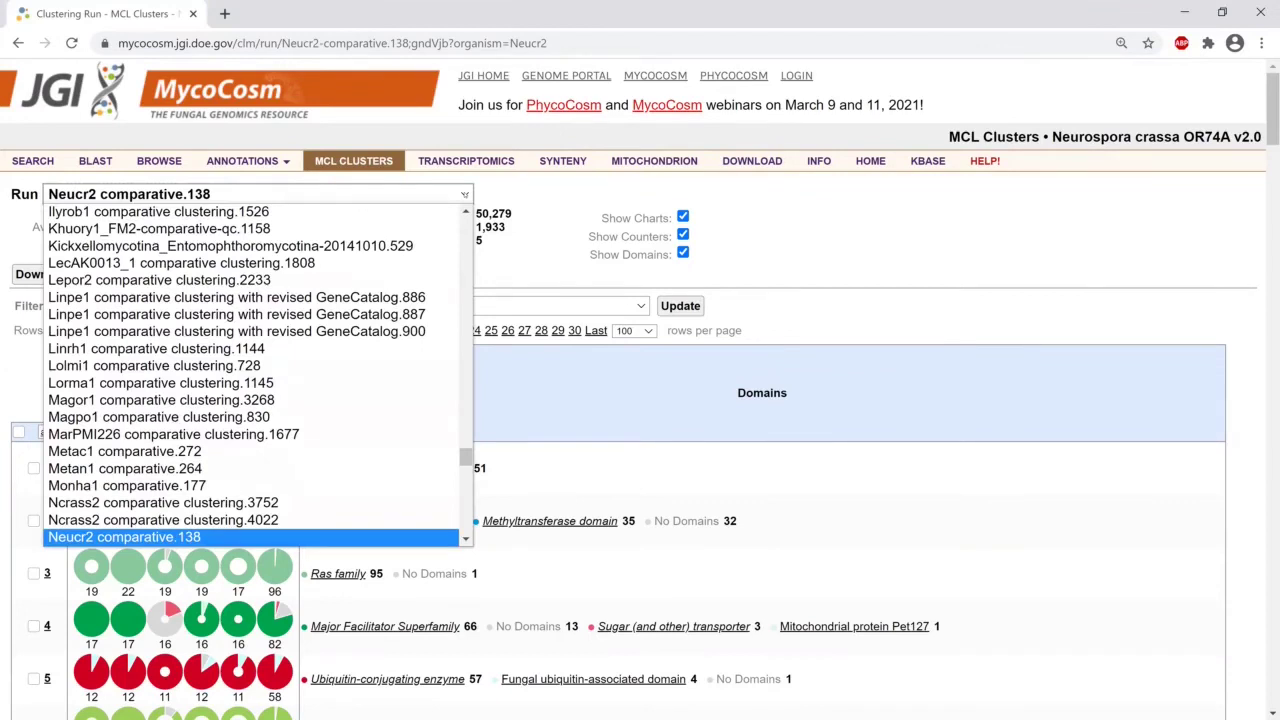
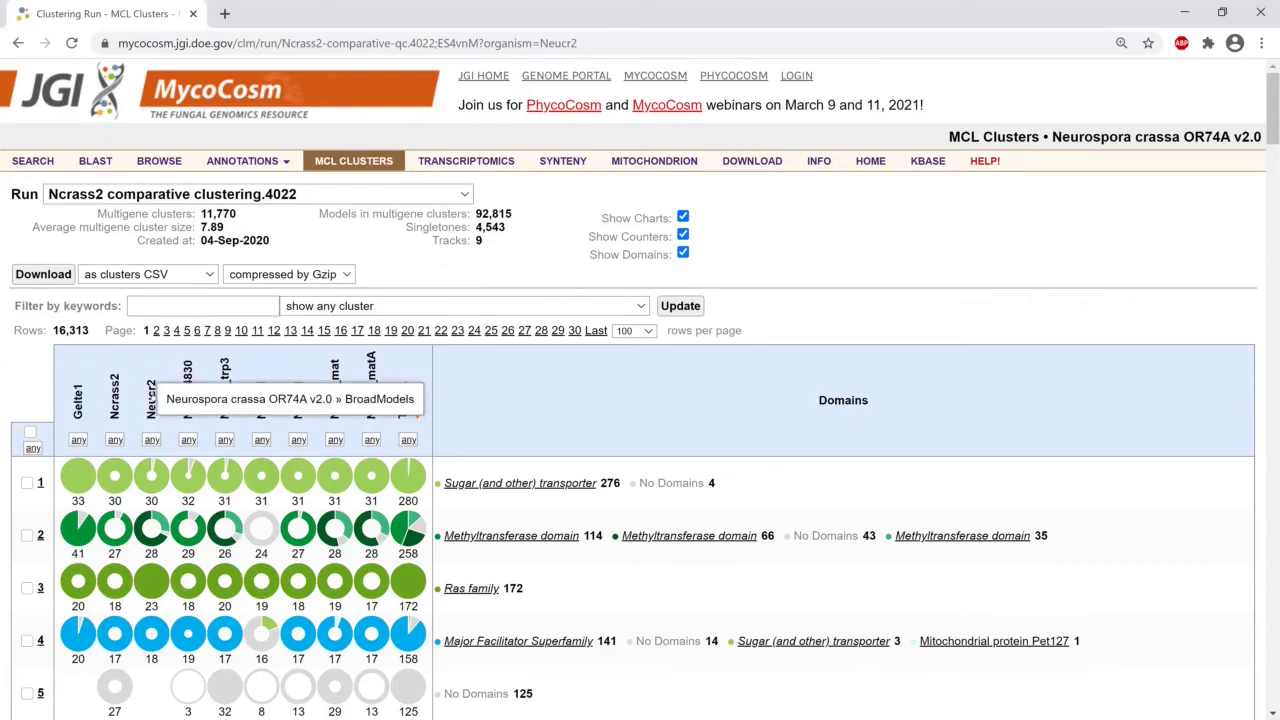
Step: Sort the clusters by Neucr2 and look at the count filter options for all genomes and for Neucr4830
{"action": "left_click", "coordinate": [155, 408]}
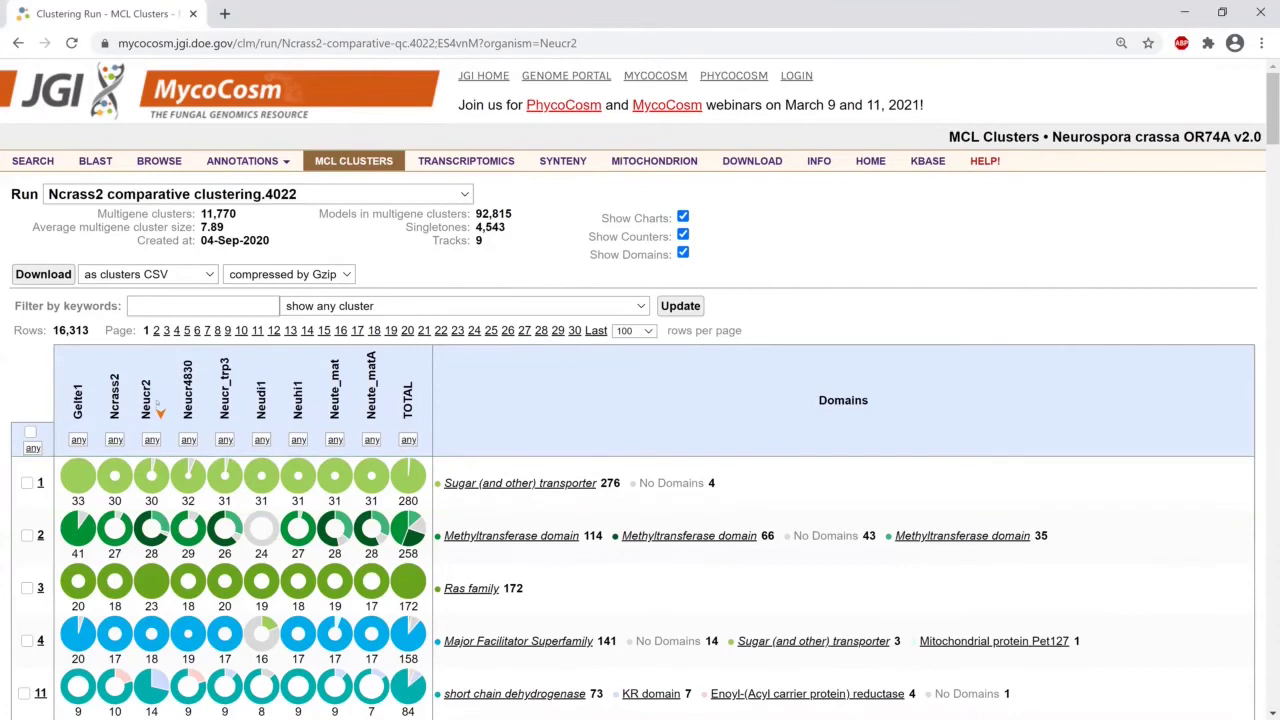
{"action": "mouse_move", "coordinate": [151, 476]}
{"action": "left_click", "coordinate": [33, 447]}
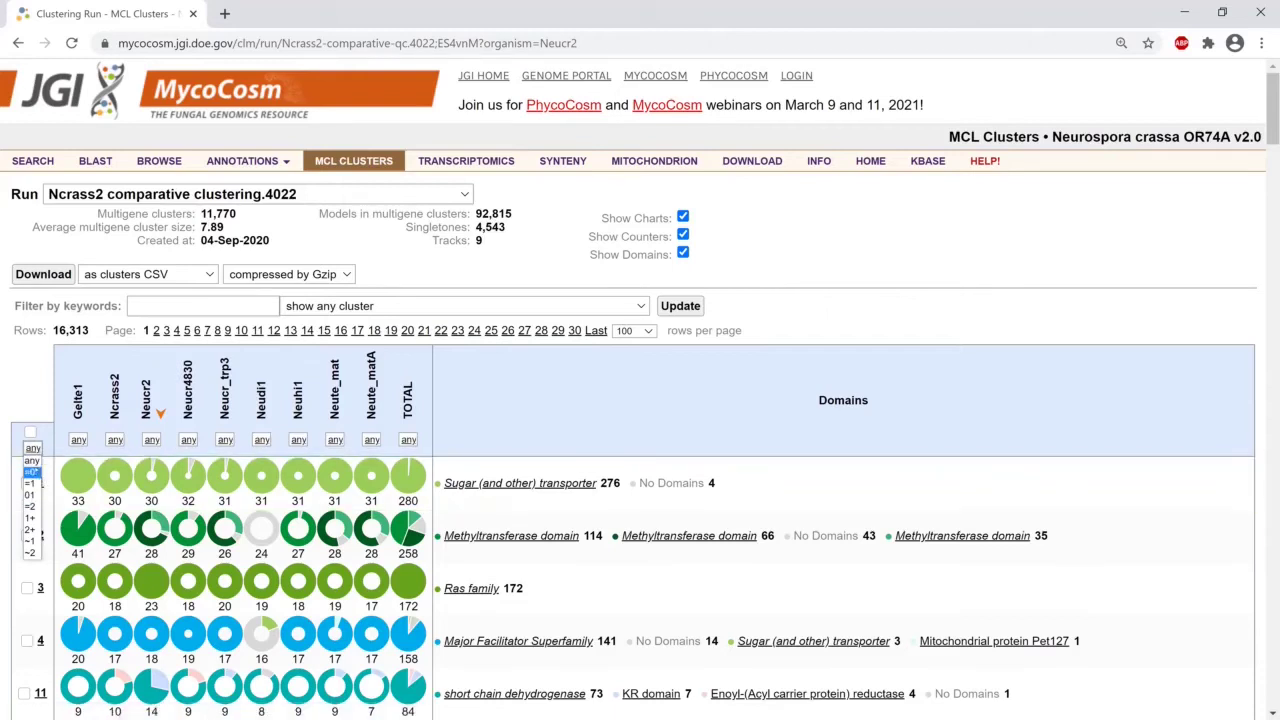
{"action": "left_click", "coordinate": [189, 440]}
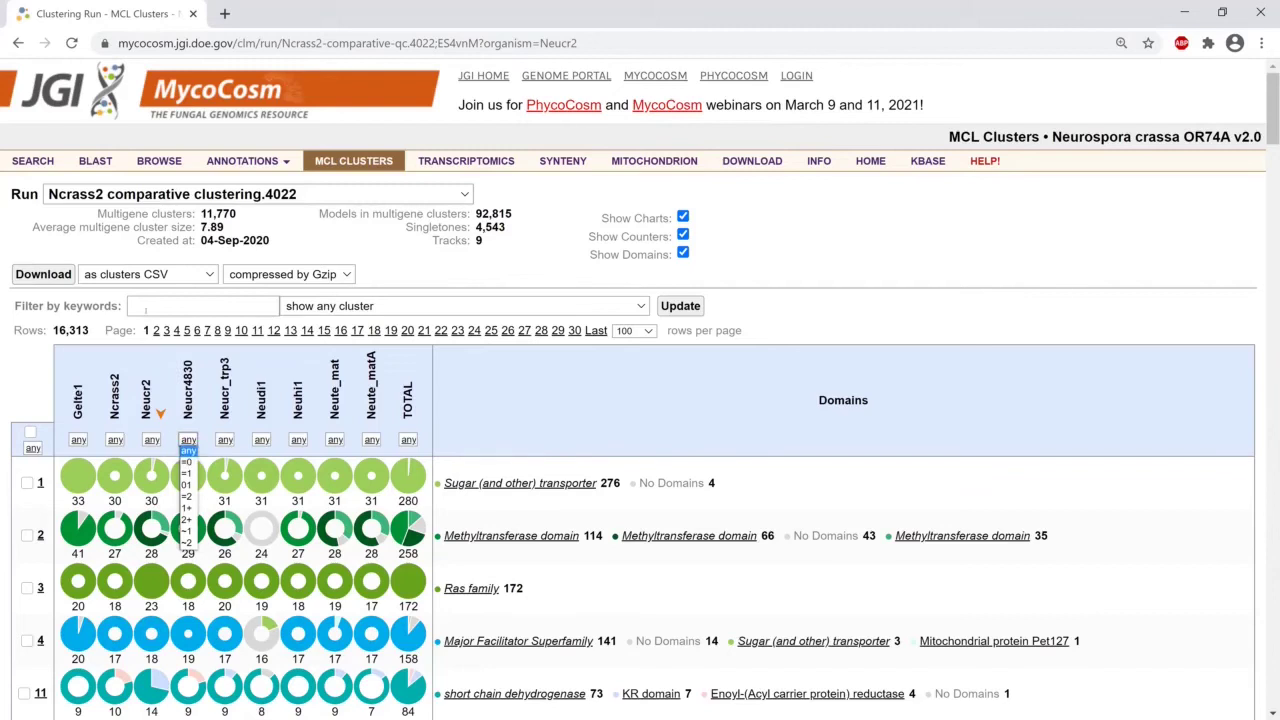
Step: Filter the MCL clusters by the keyword Atpase
{"action": "left_click", "coordinate": [145, 306]}
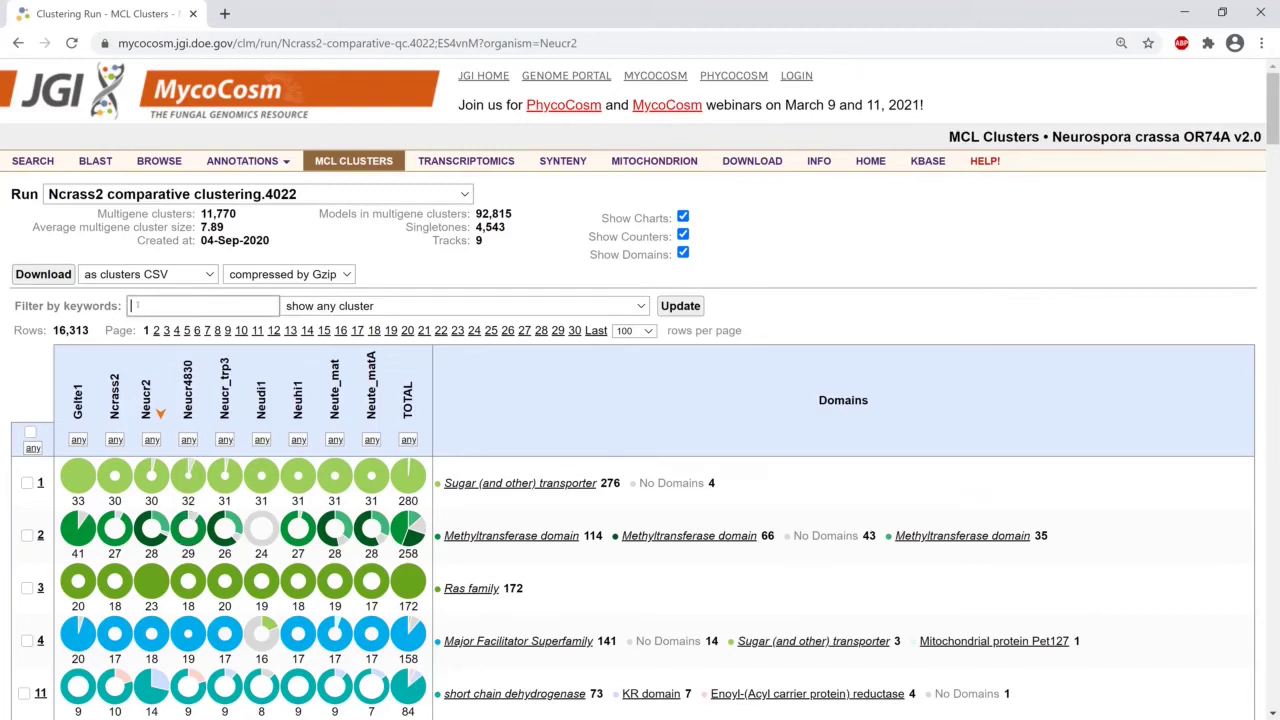
{"action": "type", "text": "Atpase"}
{"action": "key", "text": "Return"}
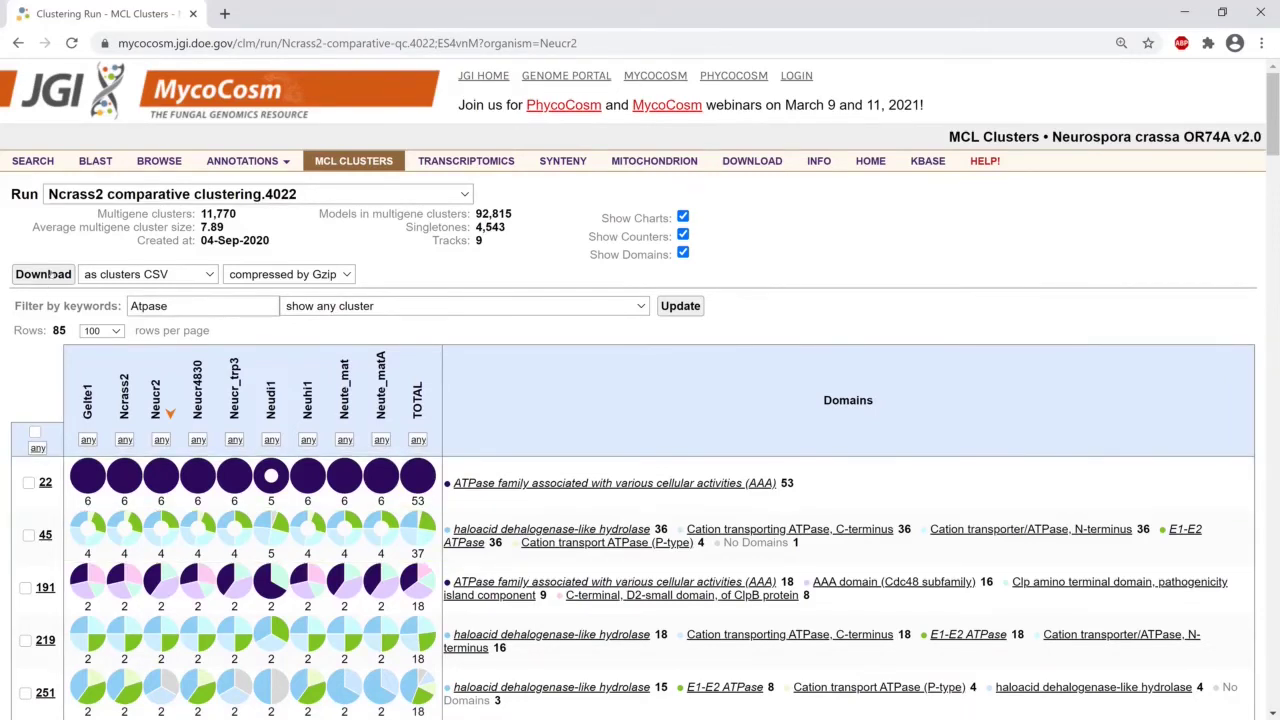
Step: Check the available cluster download formats and select clusters 22, 45 and 191
{"action": "left_click", "coordinate": [190, 275]}
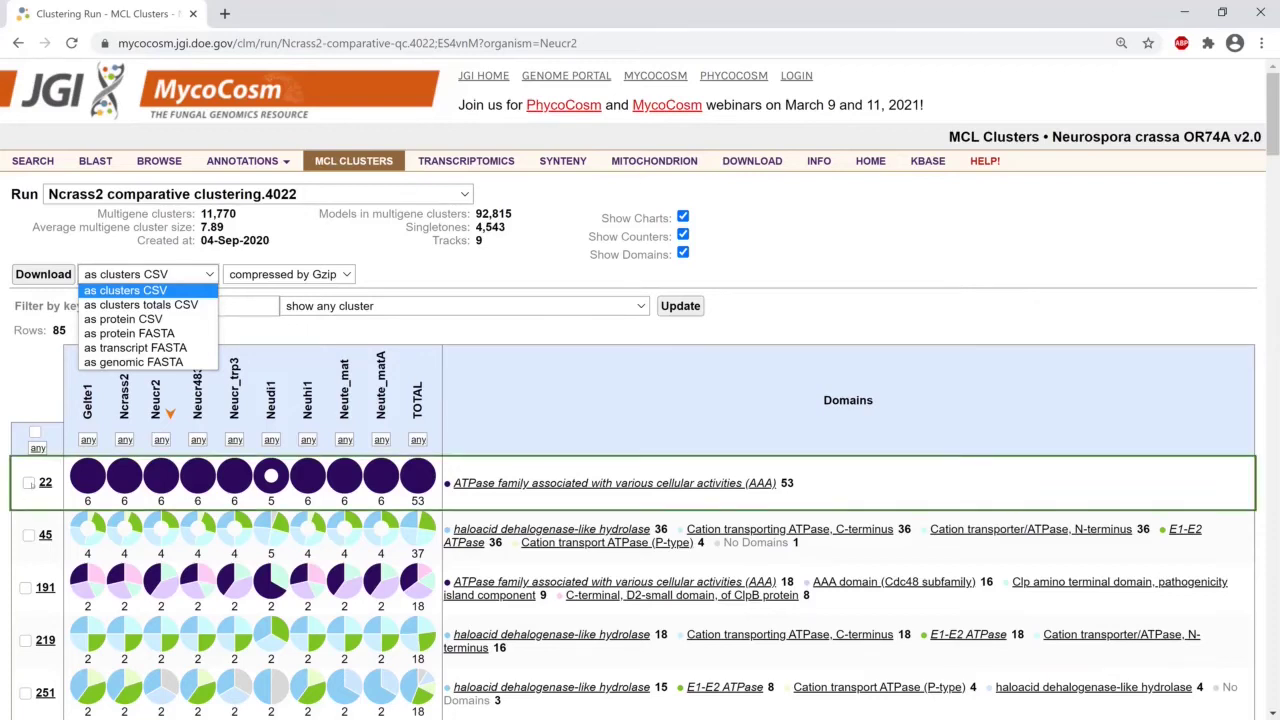
{"action": "left_click", "coordinate": [29, 483]}
{"action": "left_click", "coordinate": [29, 535]}
{"action": "left_click", "coordinate": [25, 588]}
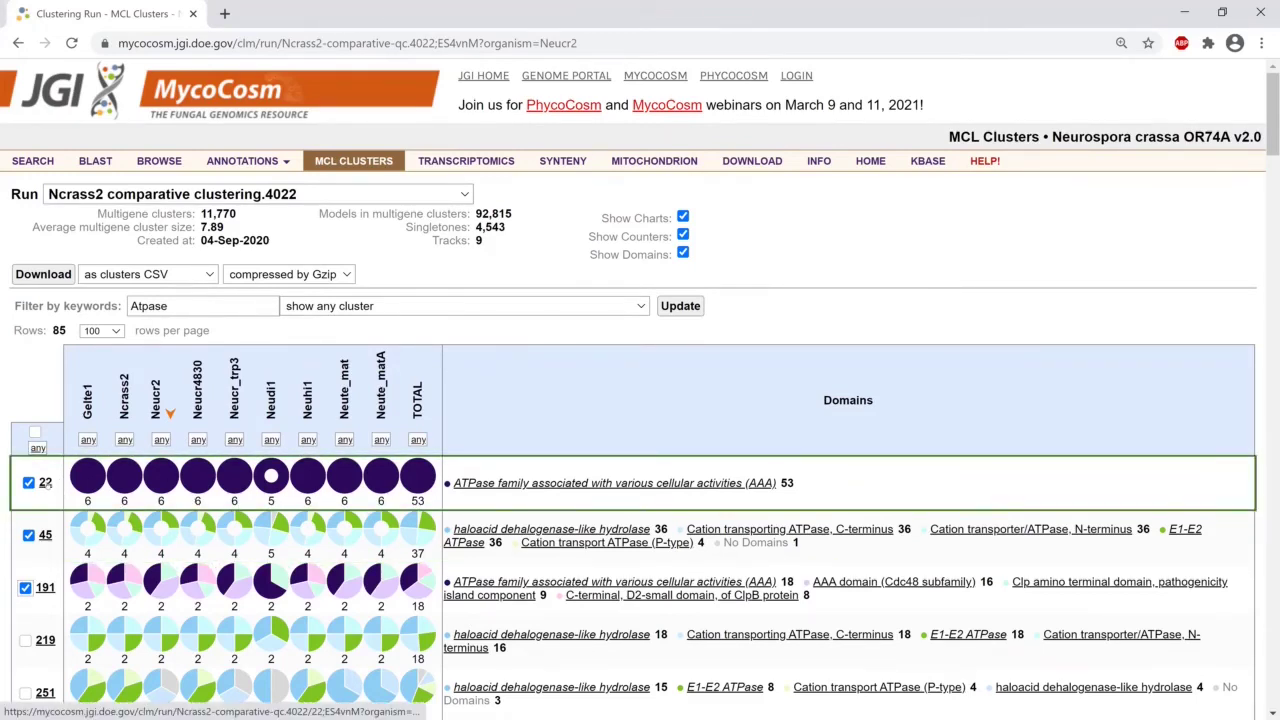
Step: Open cluster 22 and examine its proteins in the Model, Domains and Synteny views
{"action": "left_click", "coordinate": [45, 482]}
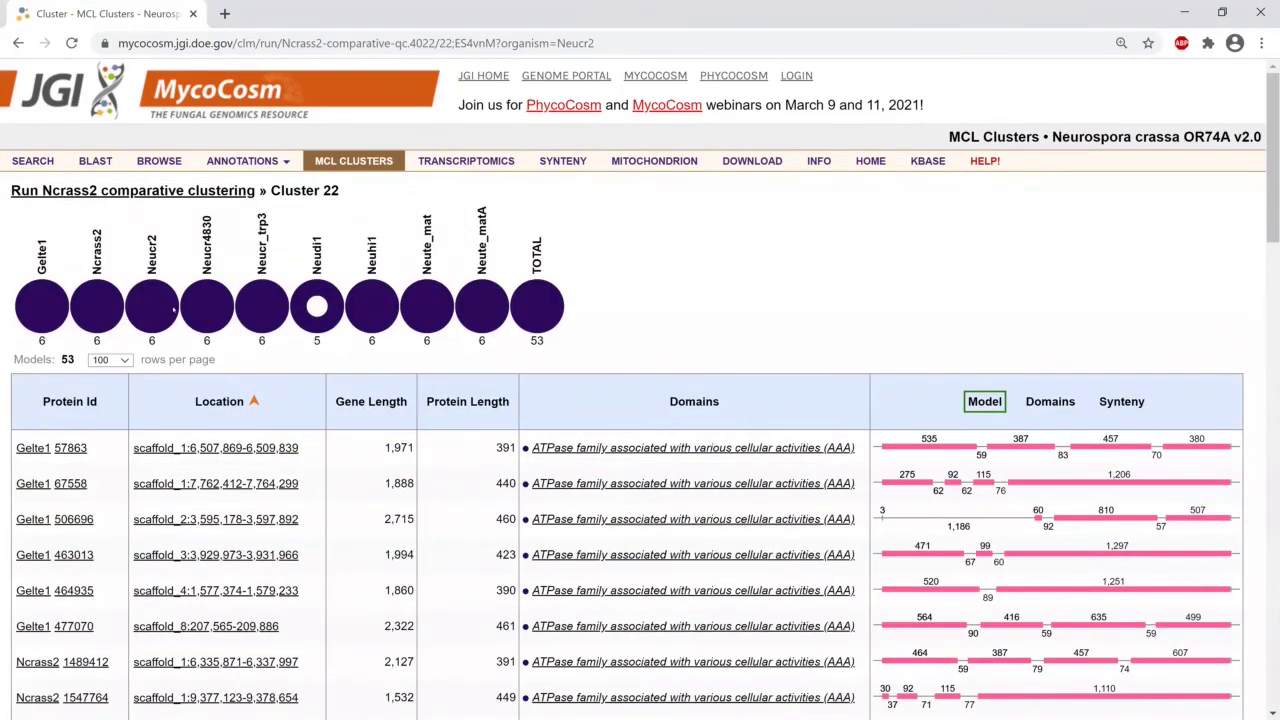
{"action": "scroll", "coordinate": [466, 342], "scroll_direction": "down", "scroll_amount": 1}
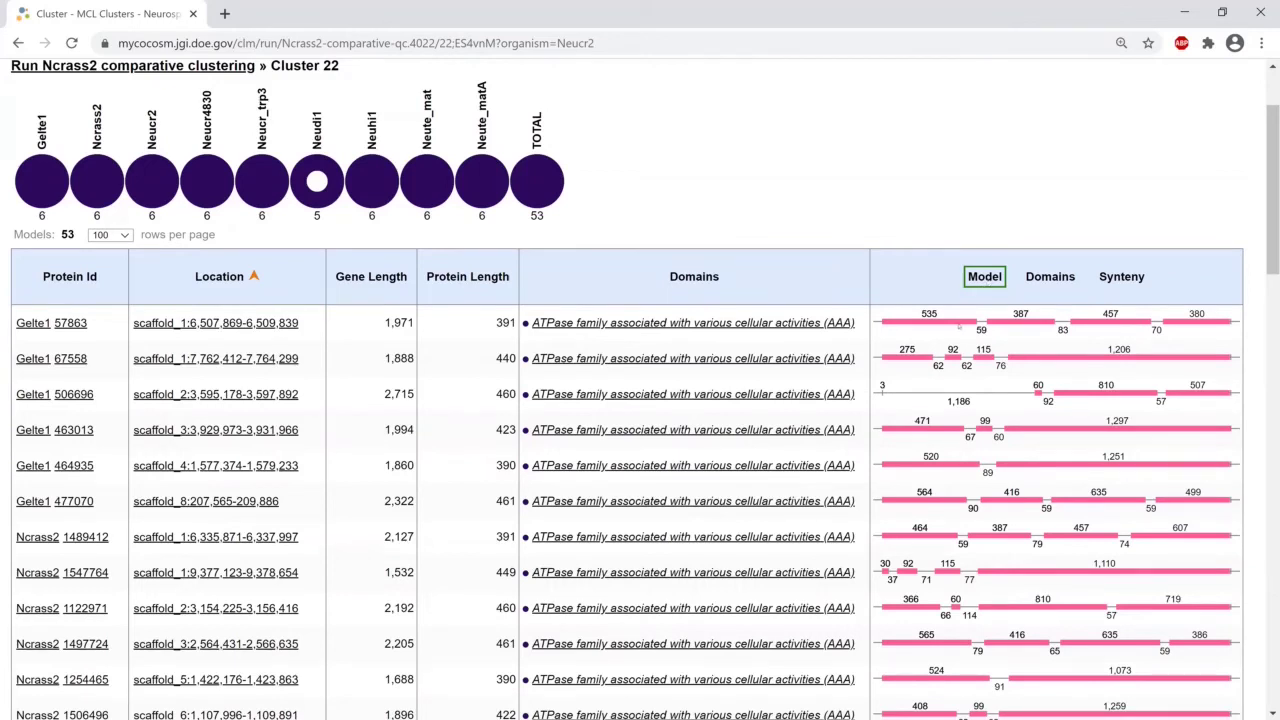
{"action": "left_click", "coordinate": [1050, 280]}
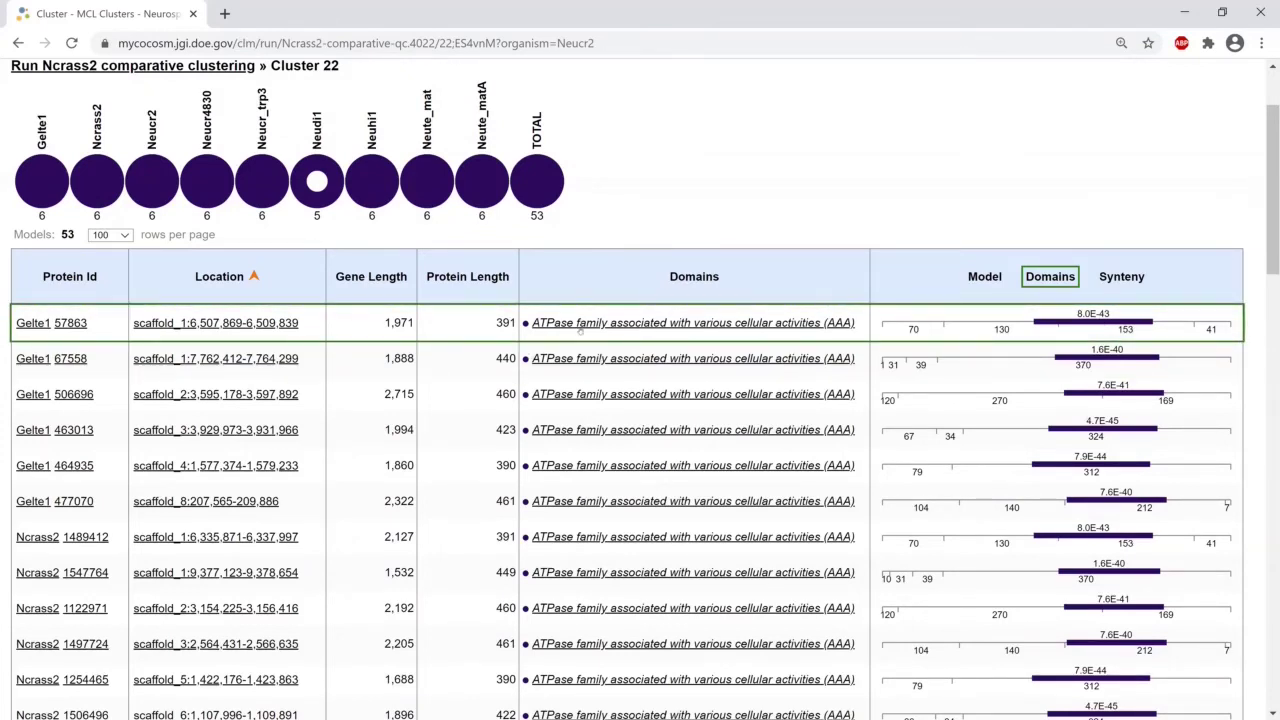
{"action": "left_click", "coordinate": [1116, 279]}
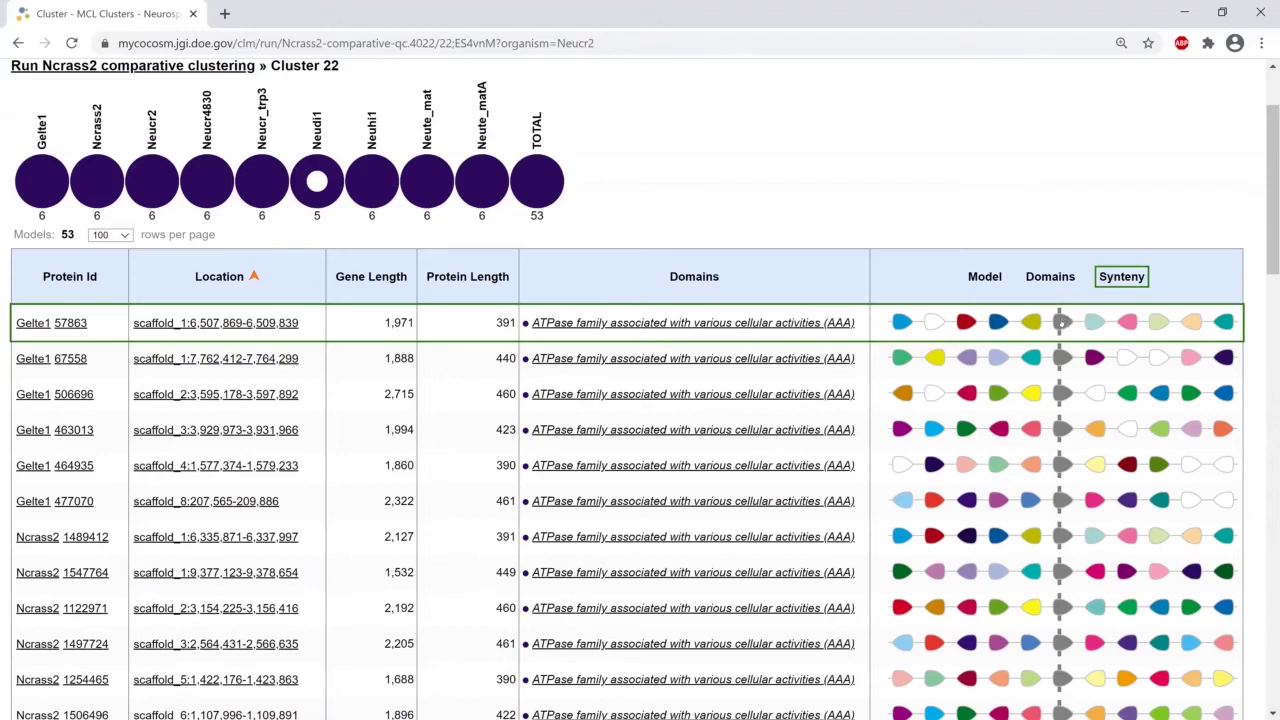
Step: Show gene details in the synteny view for Gelte1 57863's central gene and the dark blue gene in the Ncrass2 1489412 row
{"action": "left_click", "coordinate": [1062, 322]}
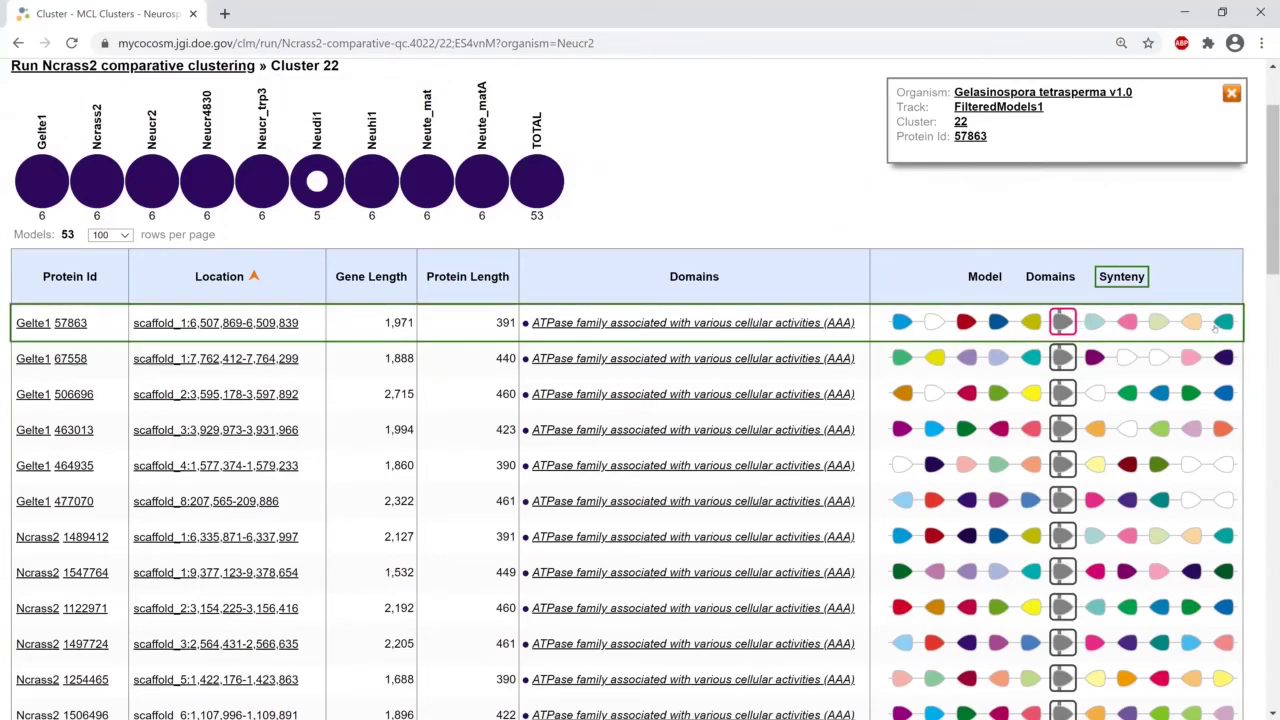
{"action": "scroll", "coordinate": [1215, 340], "scroll_direction": "down", "scroll_amount": 1}
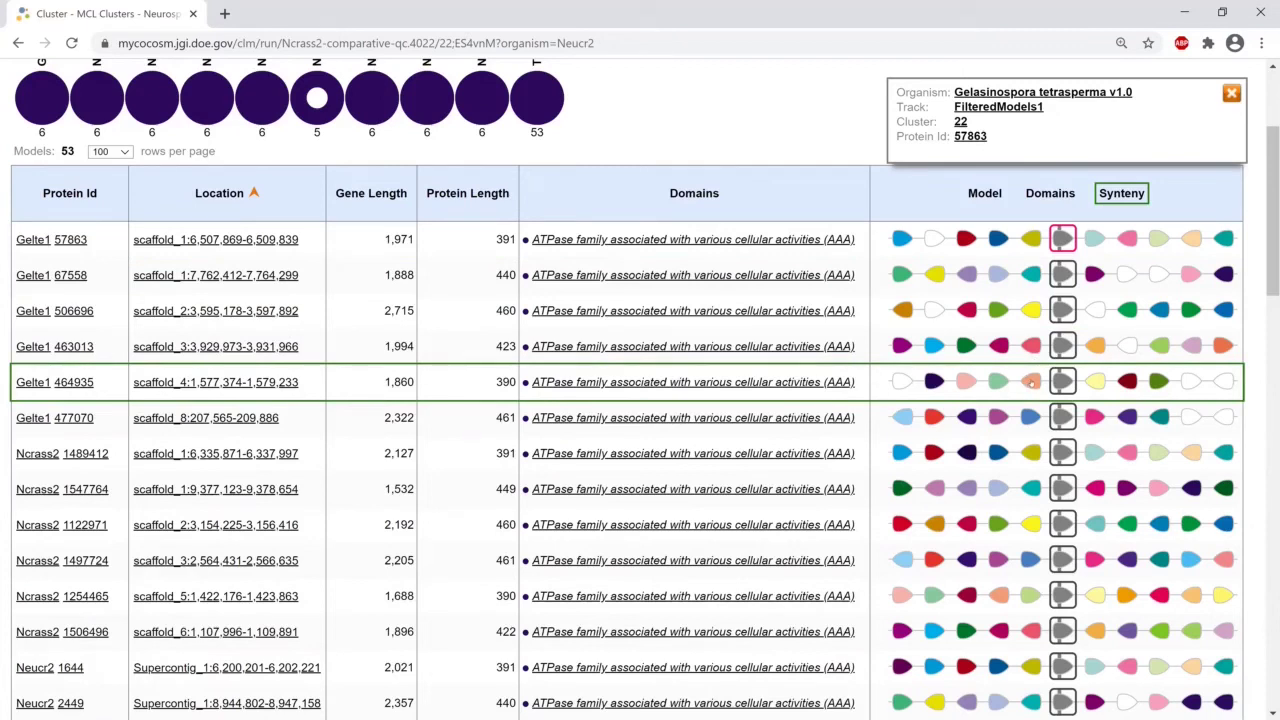
{"action": "left_click", "coordinate": [999, 453]}
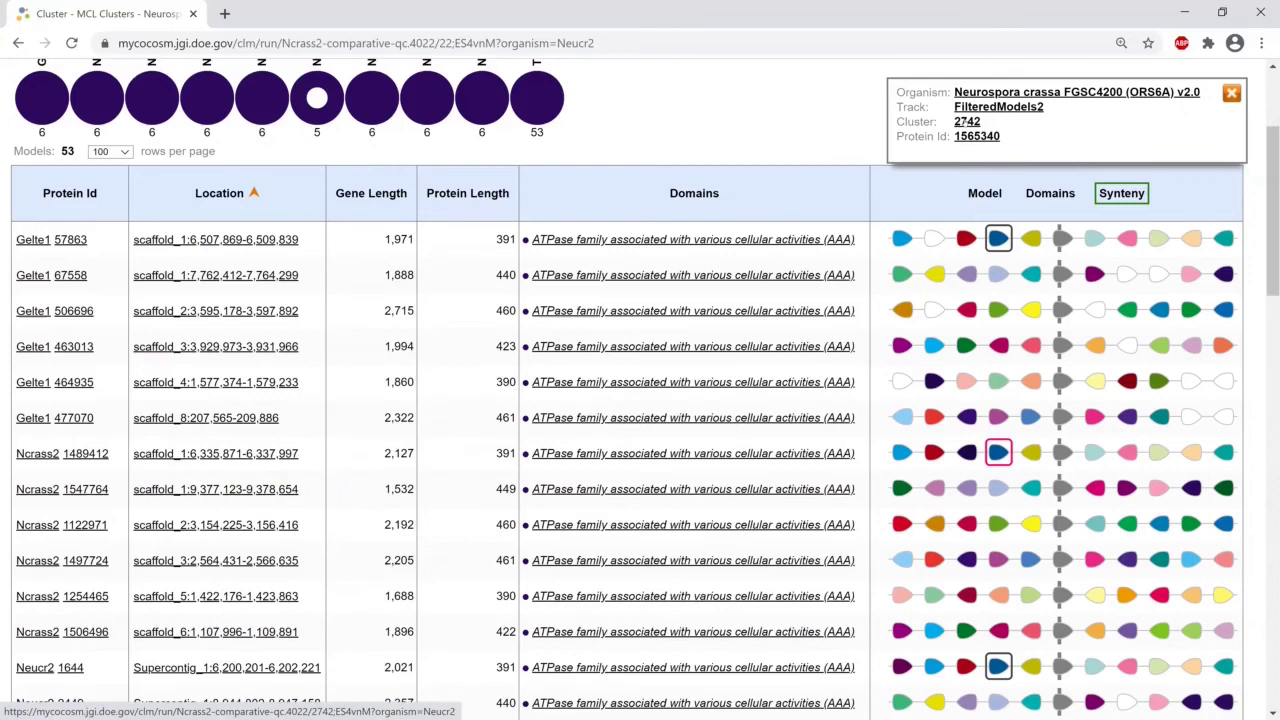
Step: Return from cluster 22 to the Atpase-filtered cluster list of the Ncrass2 run
{"action": "scroll", "coordinate": [727, 172], "scroll_direction": "up", "scroll_amount": 2}
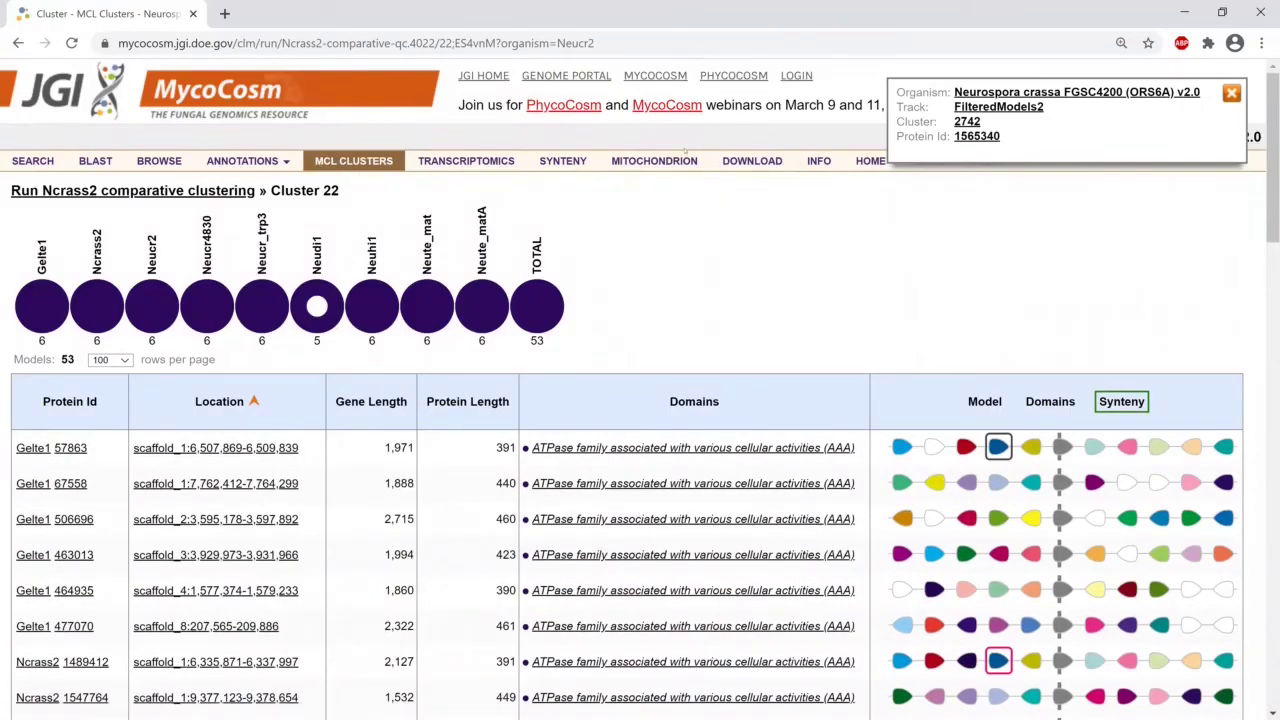
{"action": "key", "text": "alt+Left"}
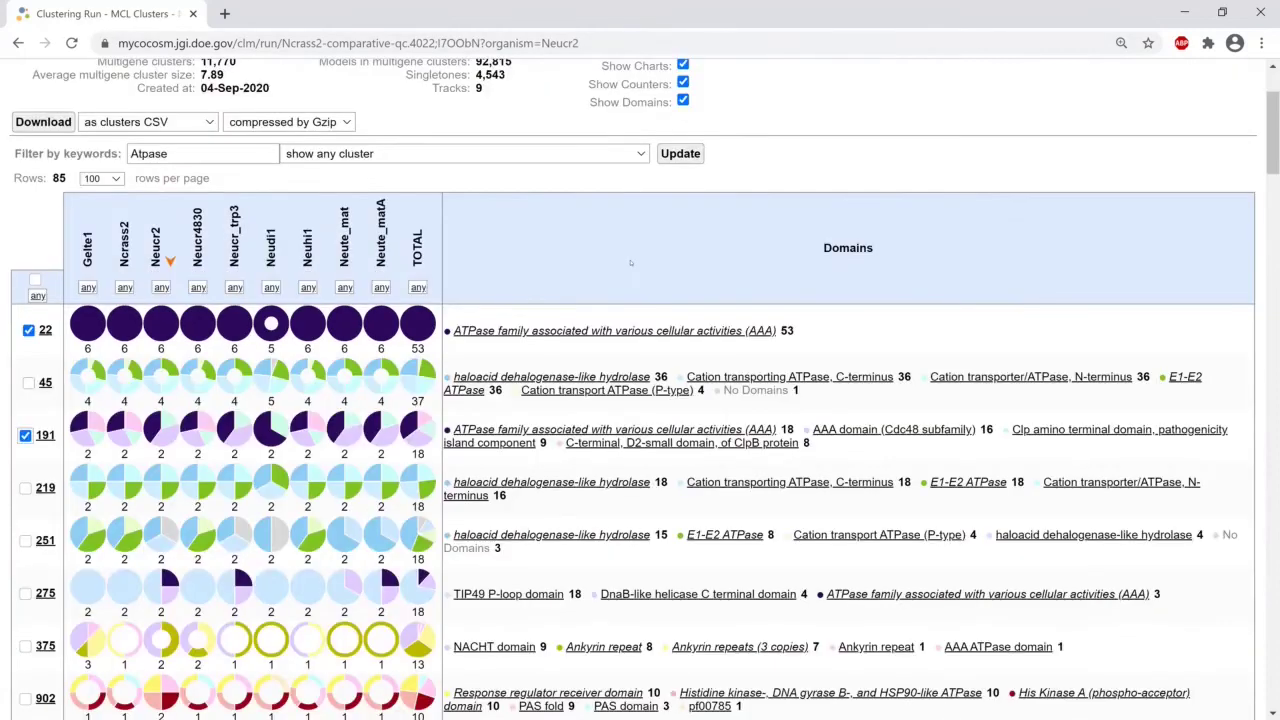
{"action": "scroll", "coordinate": [630, 263], "scroll_direction": "up", "scroll_amount": 2}
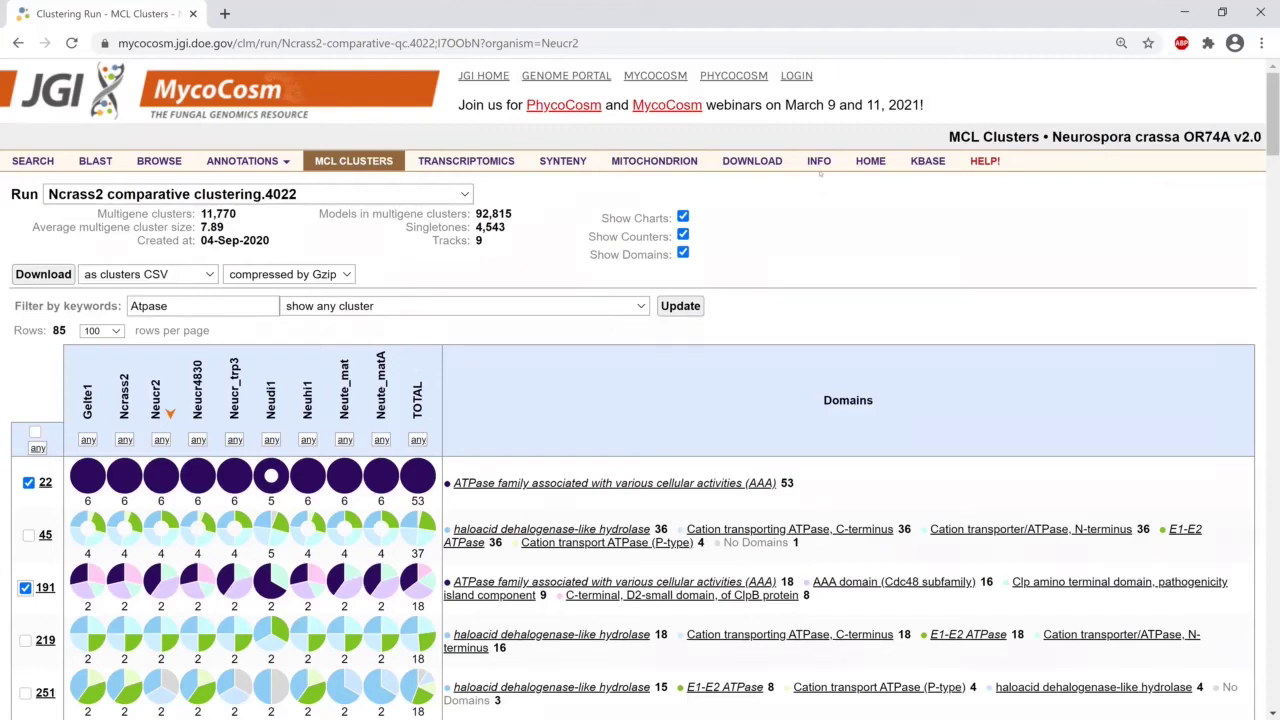
Step: Read the Neurospora crassa OR74A v2.0 info page and follow its PhyloGroup link to the Sordariaceae genome list
{"action": "left_click", "coordinate": [819, 162]}
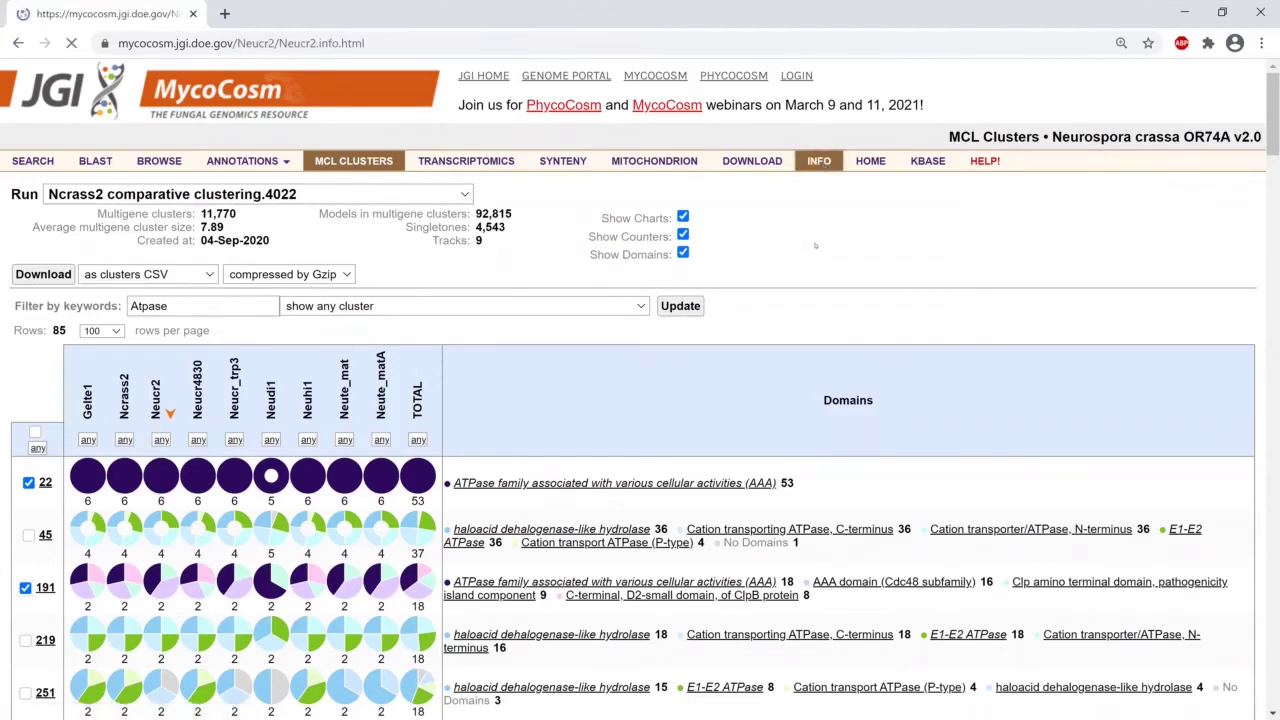
{"action": "scroll", "coordinate": [590, 300], "scroll_direction": "down", "scroll_amount": 8}
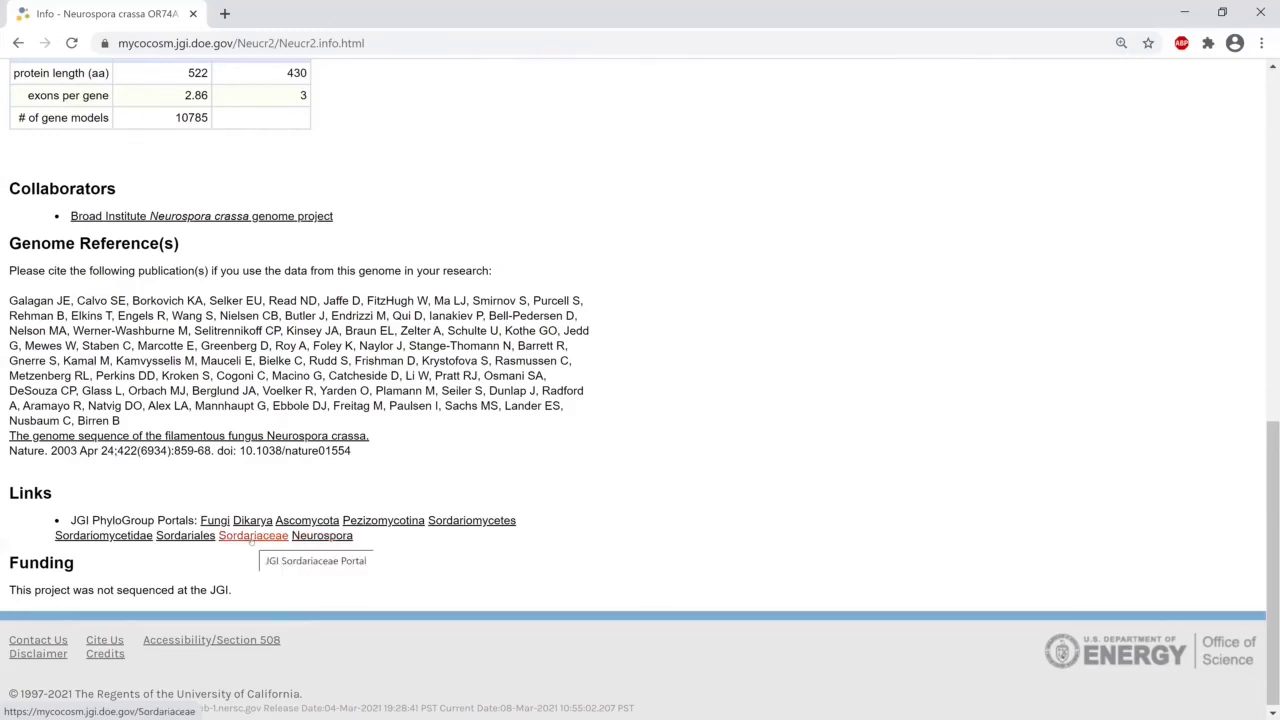
{"action": "left_click", "coordinate": [252, 537]}
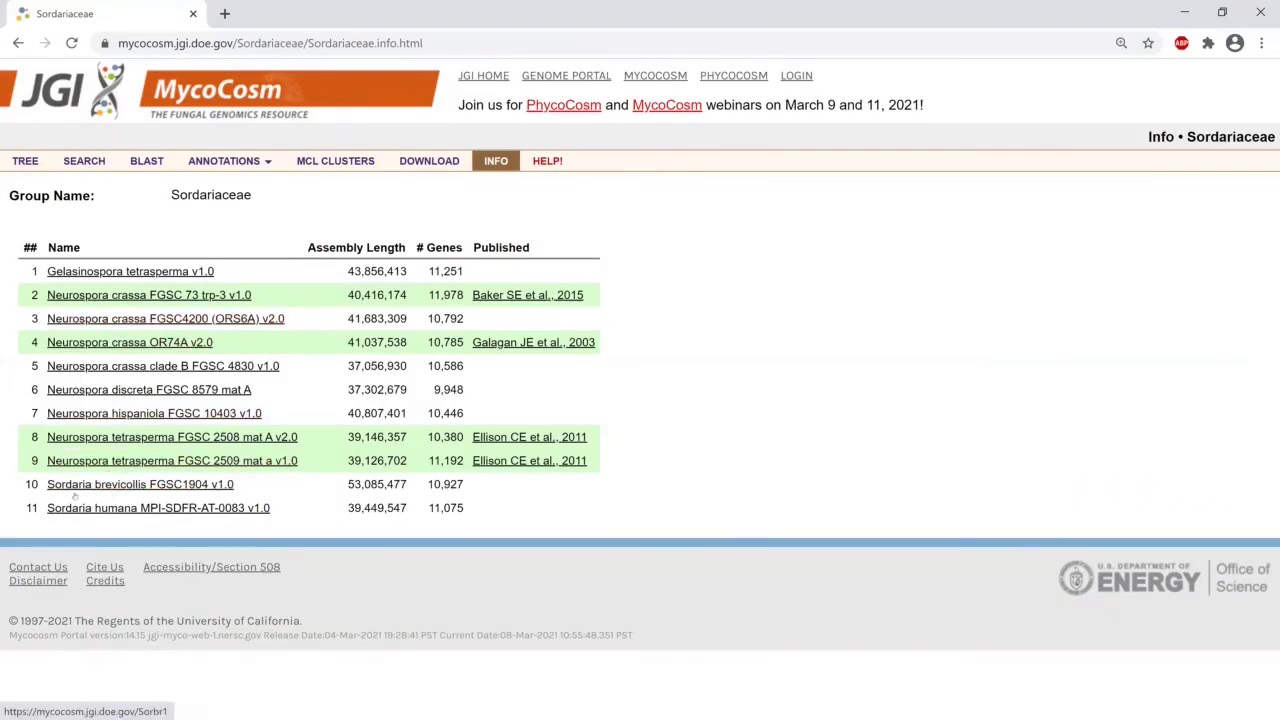
{"action": "left_click", "coordinate": [184, 510]}
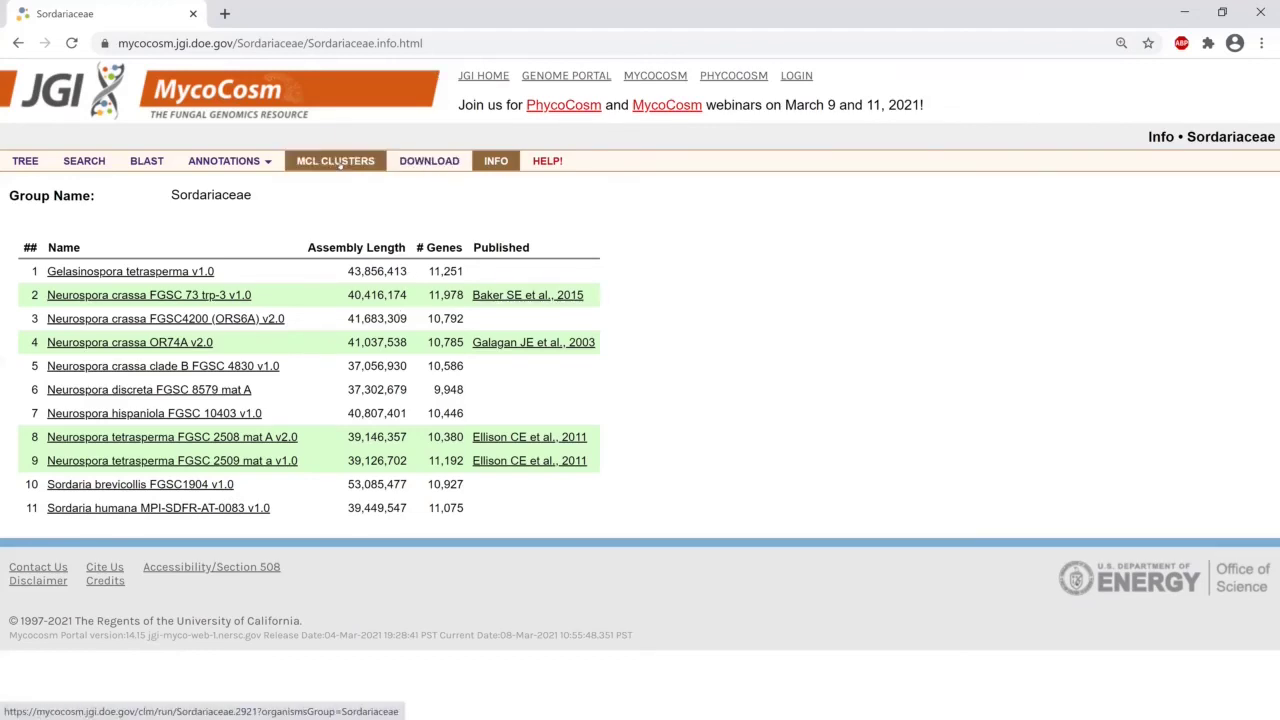
Step: View the PFAM domain annotations for the Sordariaceae group and open the group's BLAST page
{"action": "left_click", "coordinate": [268, 163]}
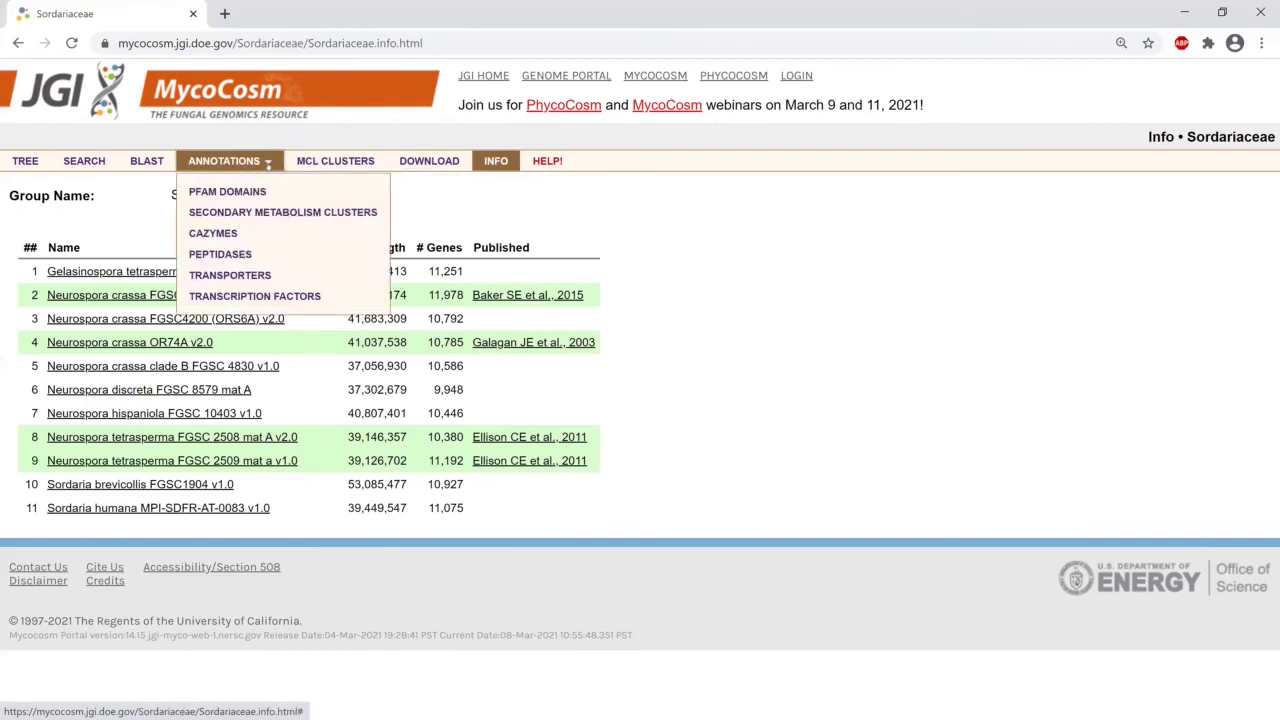
{"action": "left_click", "coordinate": [250, 191]}
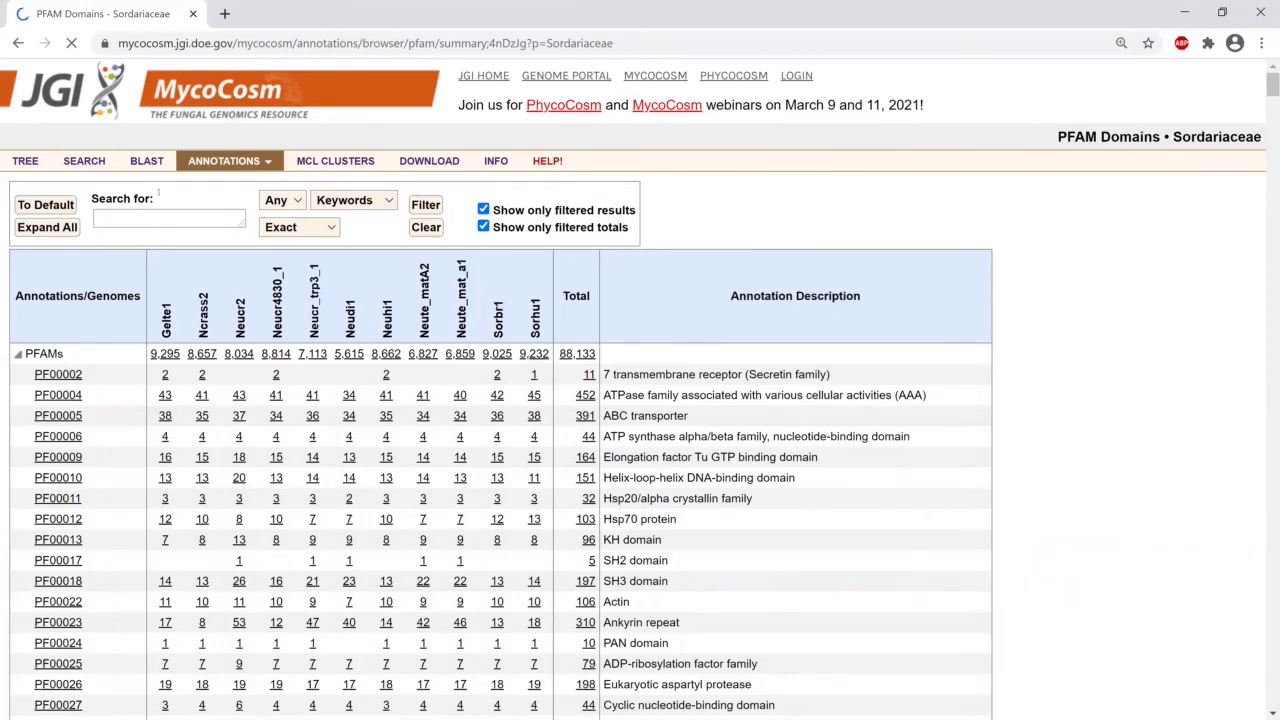
{"action": "left_click", "coordinate": [146, 162]}
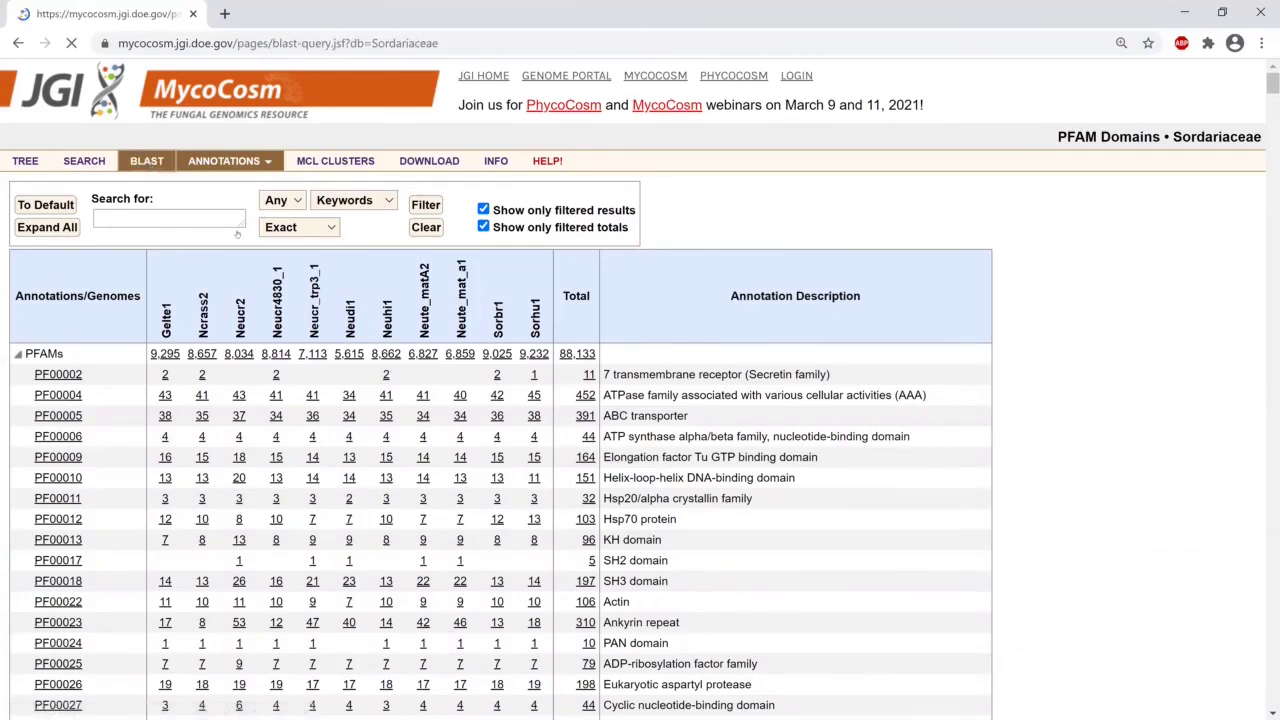